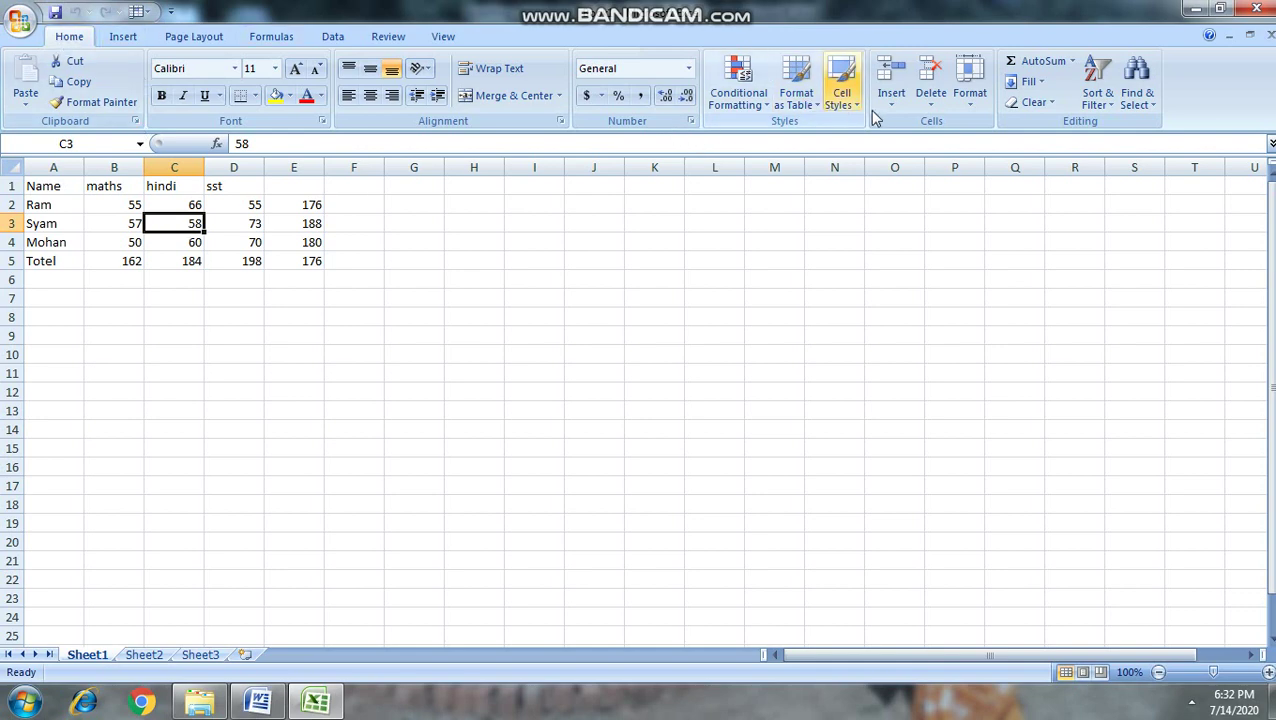
# Insert a new sheet column before the hindi column and enter the header English in C1.
pyautogui.click(861, 153)
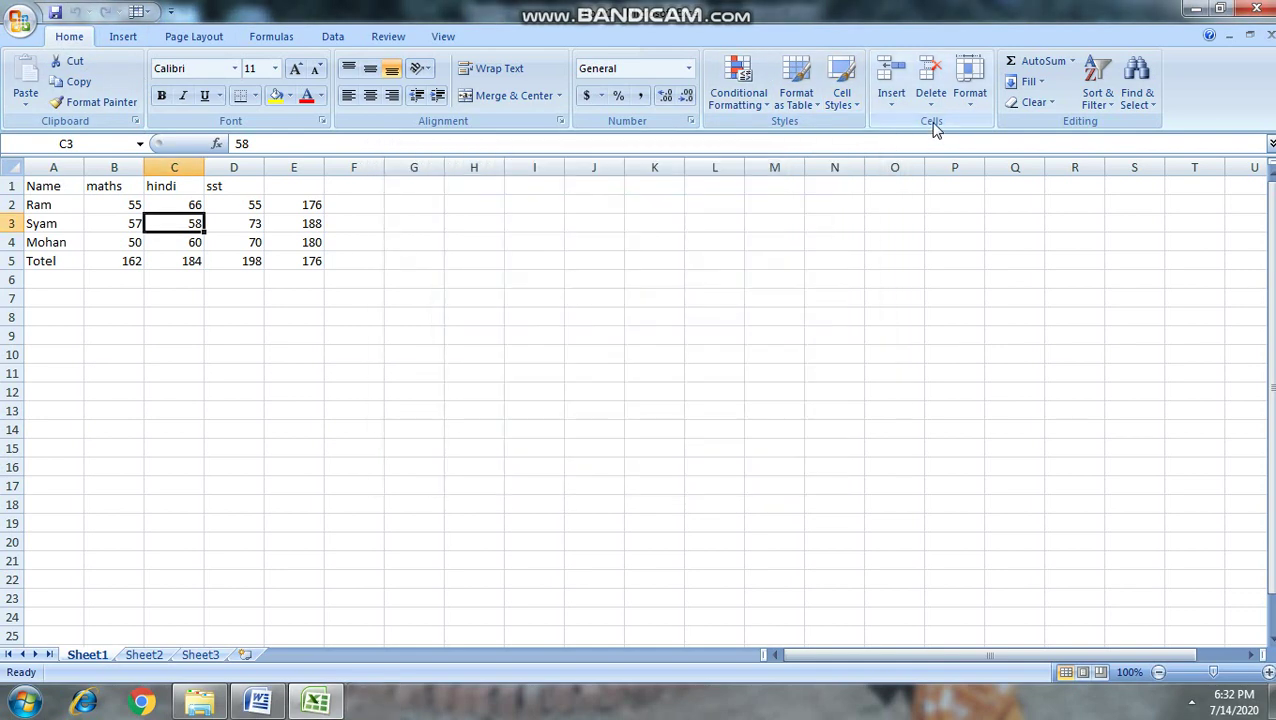
pyautogui.click(893, 110)
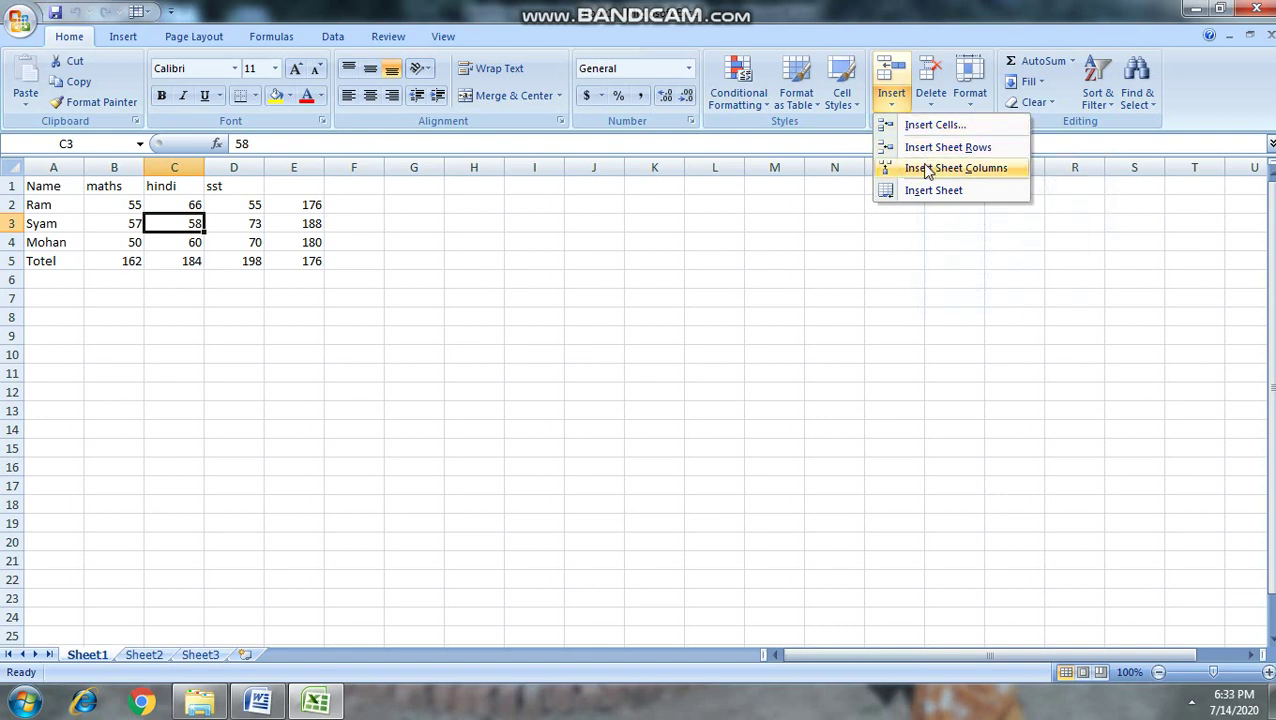
pyautogui.click(928, 170)
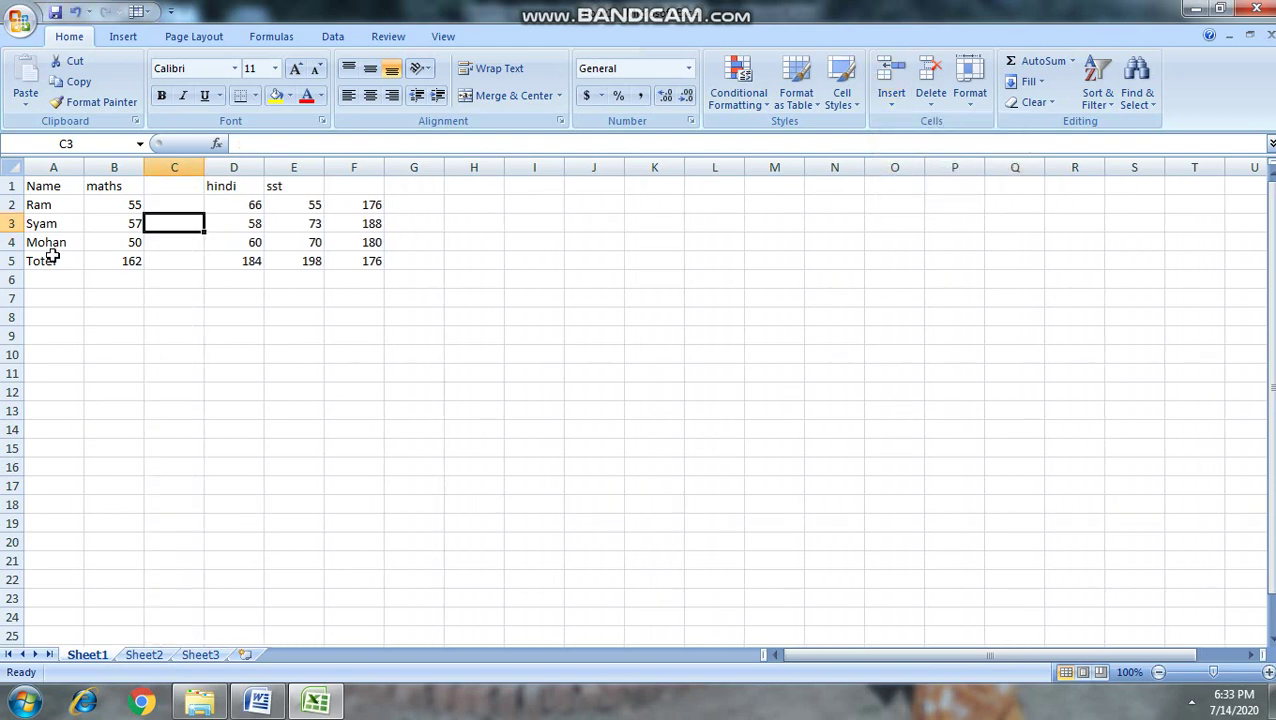
pyautogui.click(173, 190)
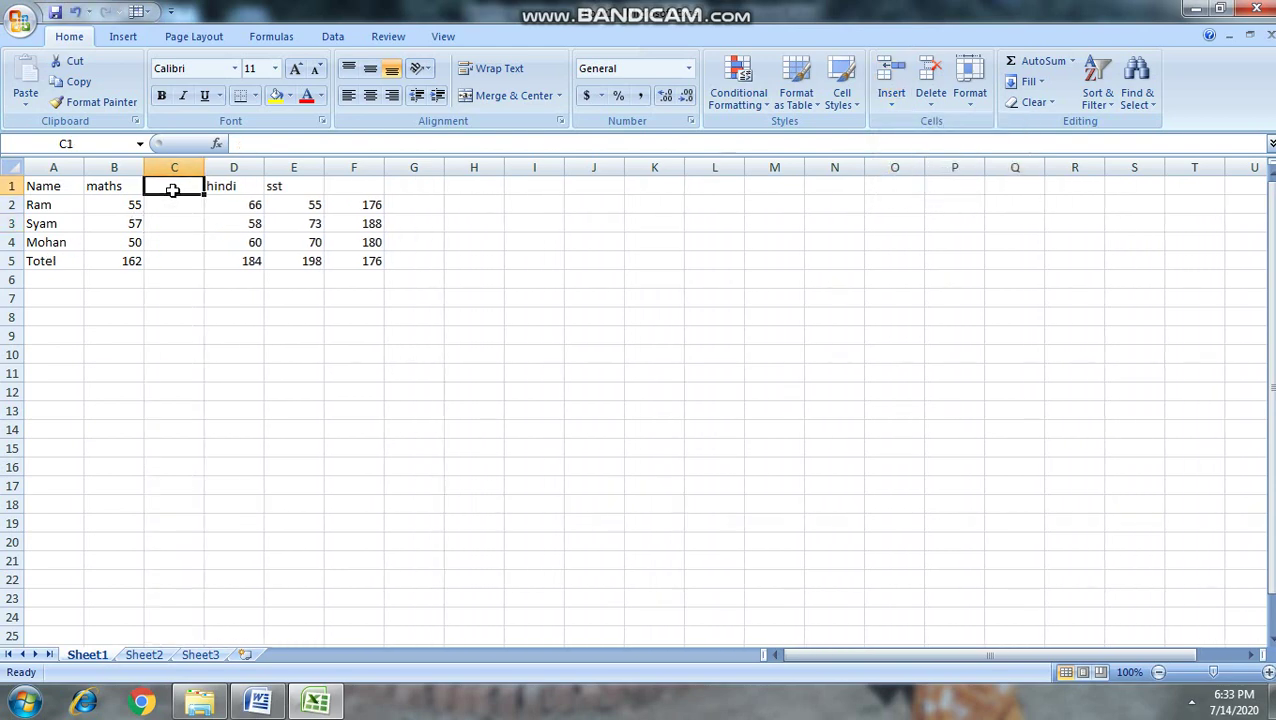
pyautogui.write('Eng')
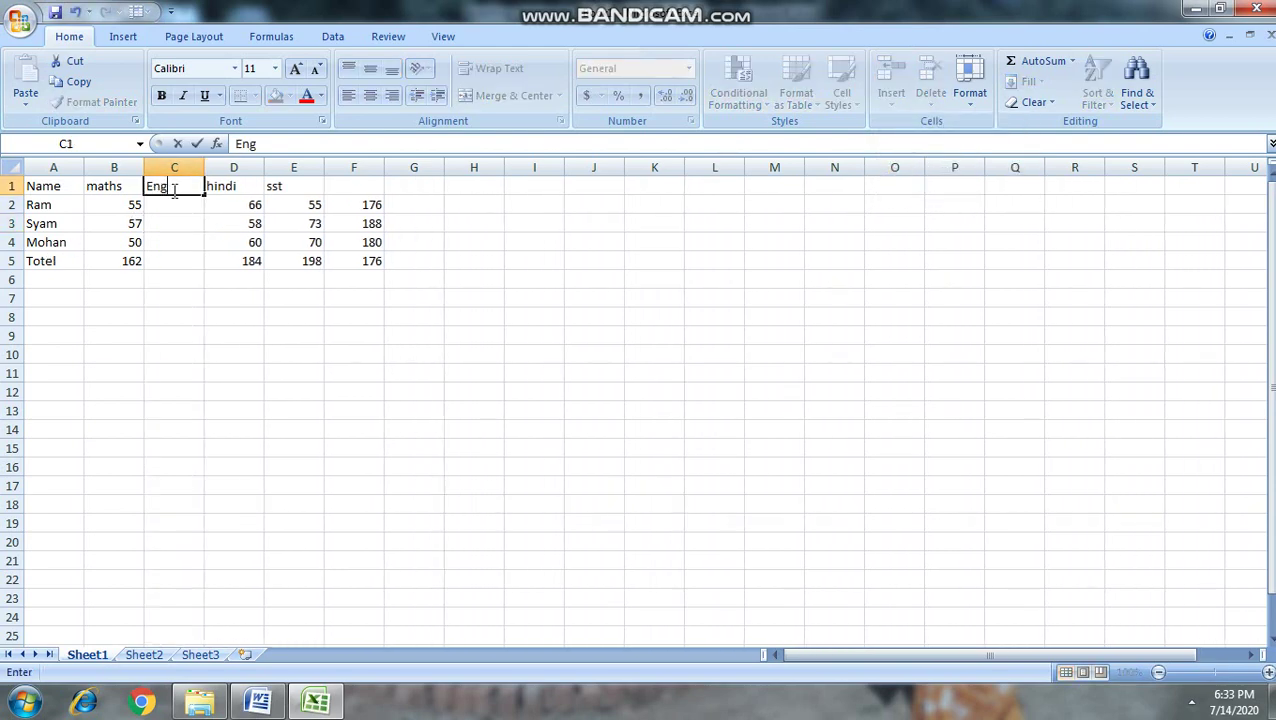
pyautogui.write('lish')
pyautogui.click(171, 318)
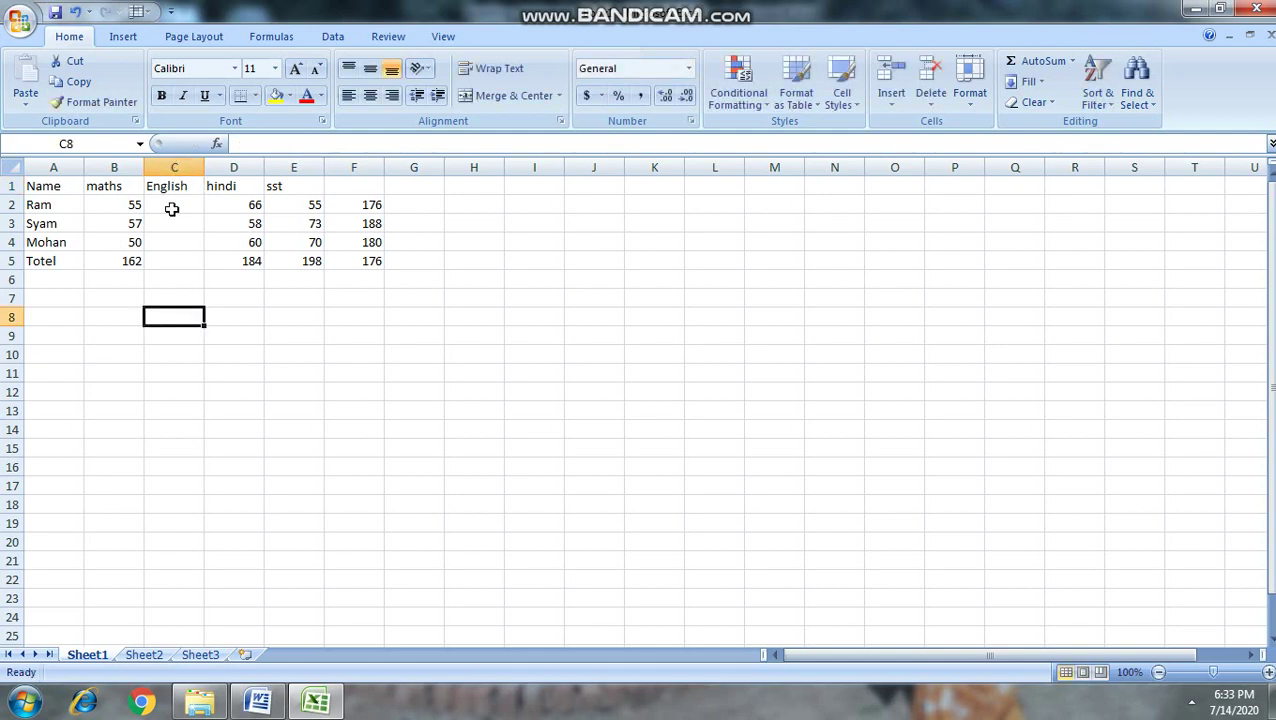
# Delete the entire English column from the marks table.
pyautogui.click(185, 263)
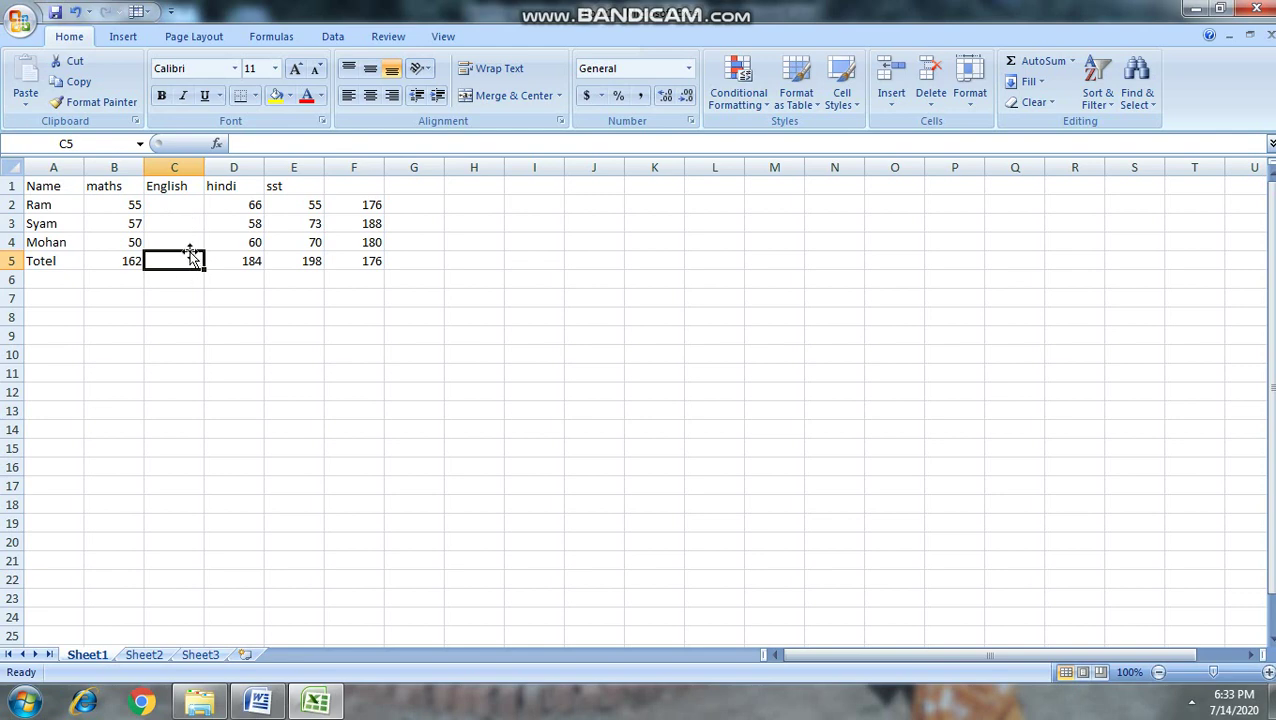
pyautogui.click(191, 240)
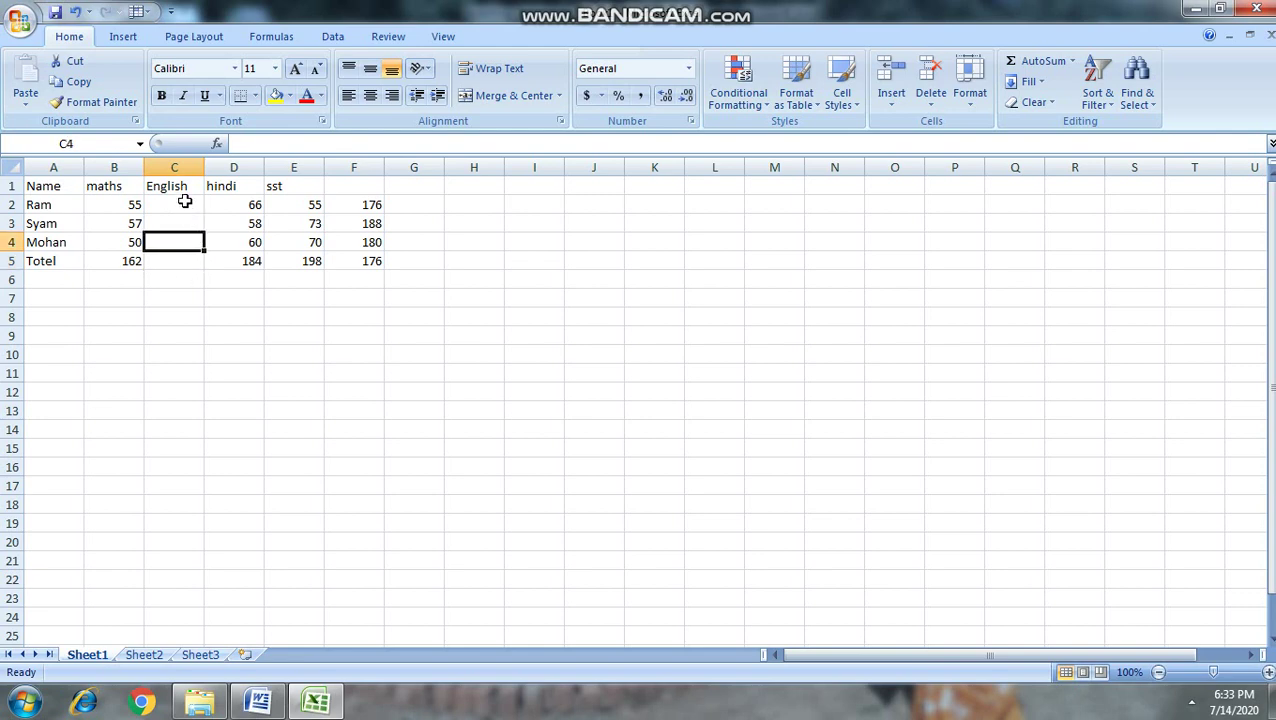
pyautogui.click(178, 208)
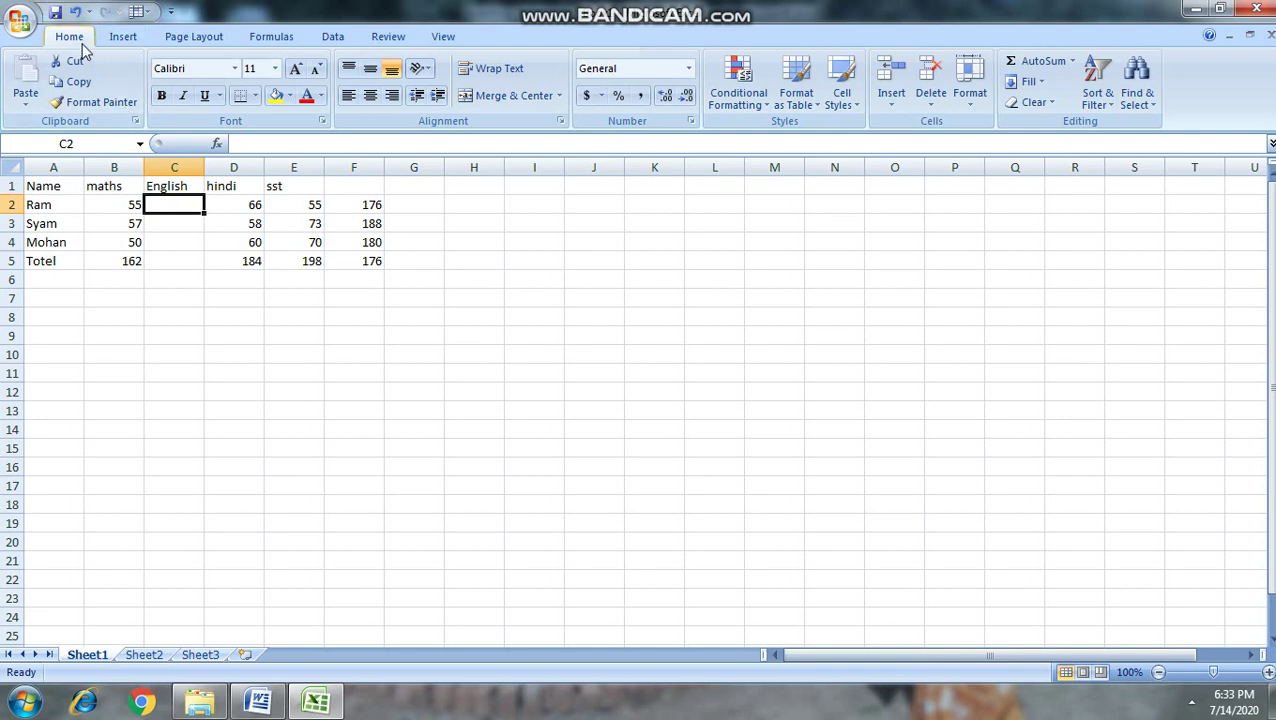
pyautogui.click(930, 100)
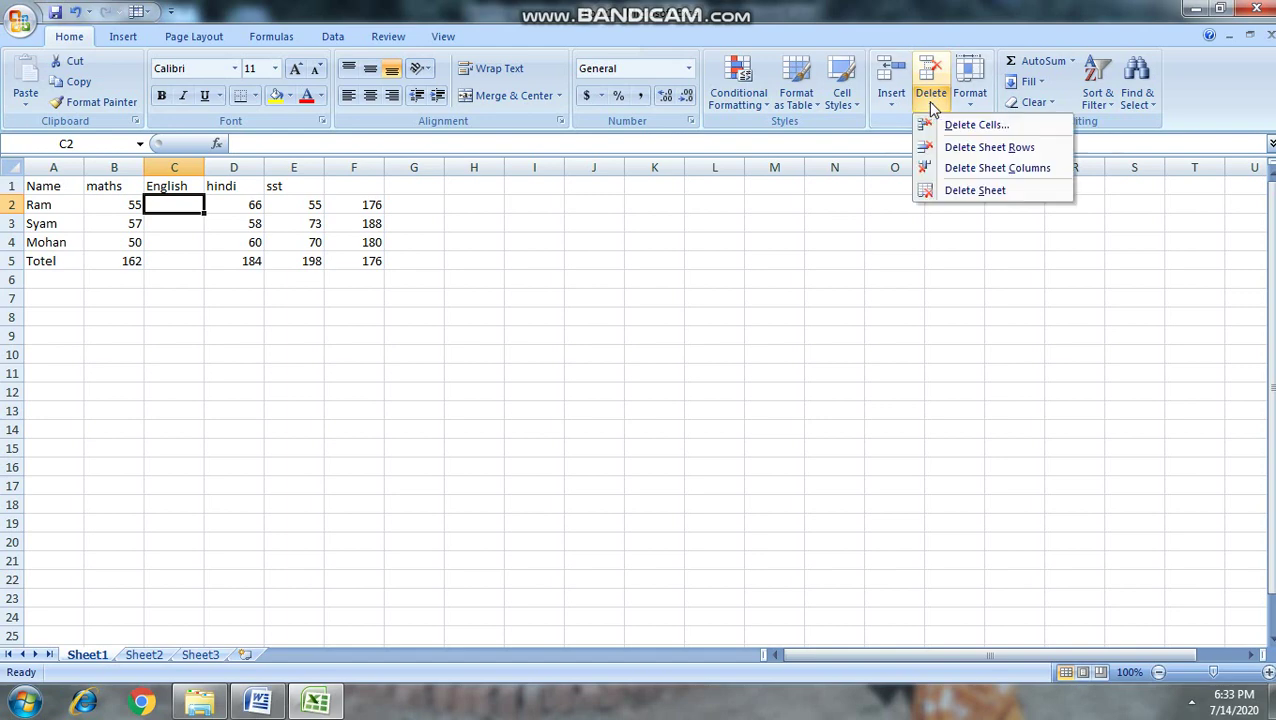
pyautogui.click(999, 170)
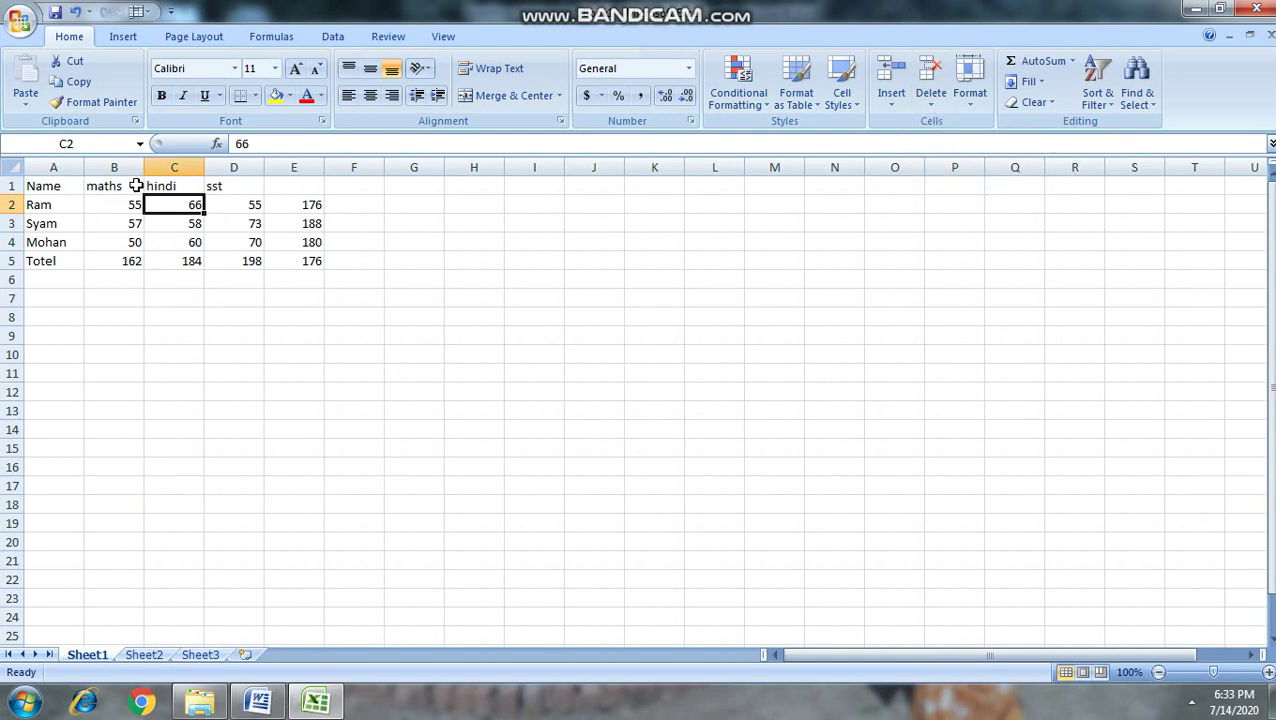
# Switch to the Word notes and highlight the "Steps to Inserting Cells" heading.
pyautogui.click(257, 703)
pyautogui.moveTo(1268, 212); pyautogui.dragTo(1268, 312)
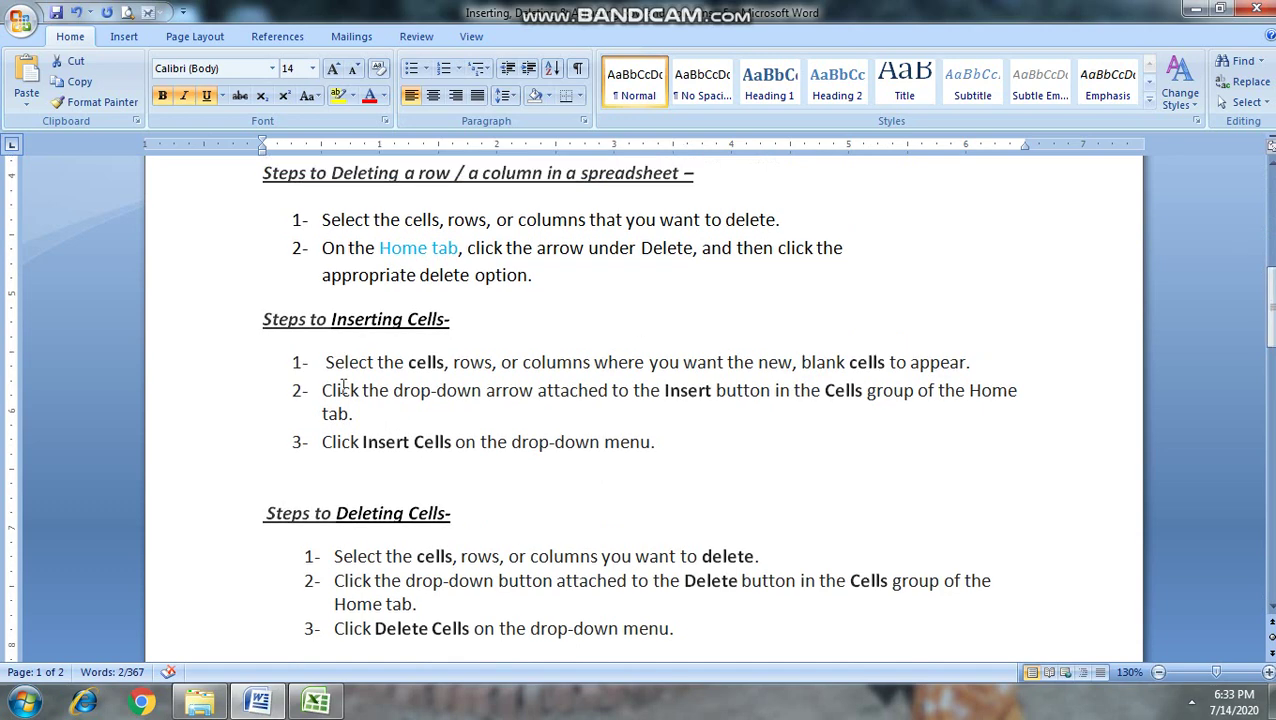
pyautogui.moveTo(263, 320); pyautogui.dragTo(475, 328)
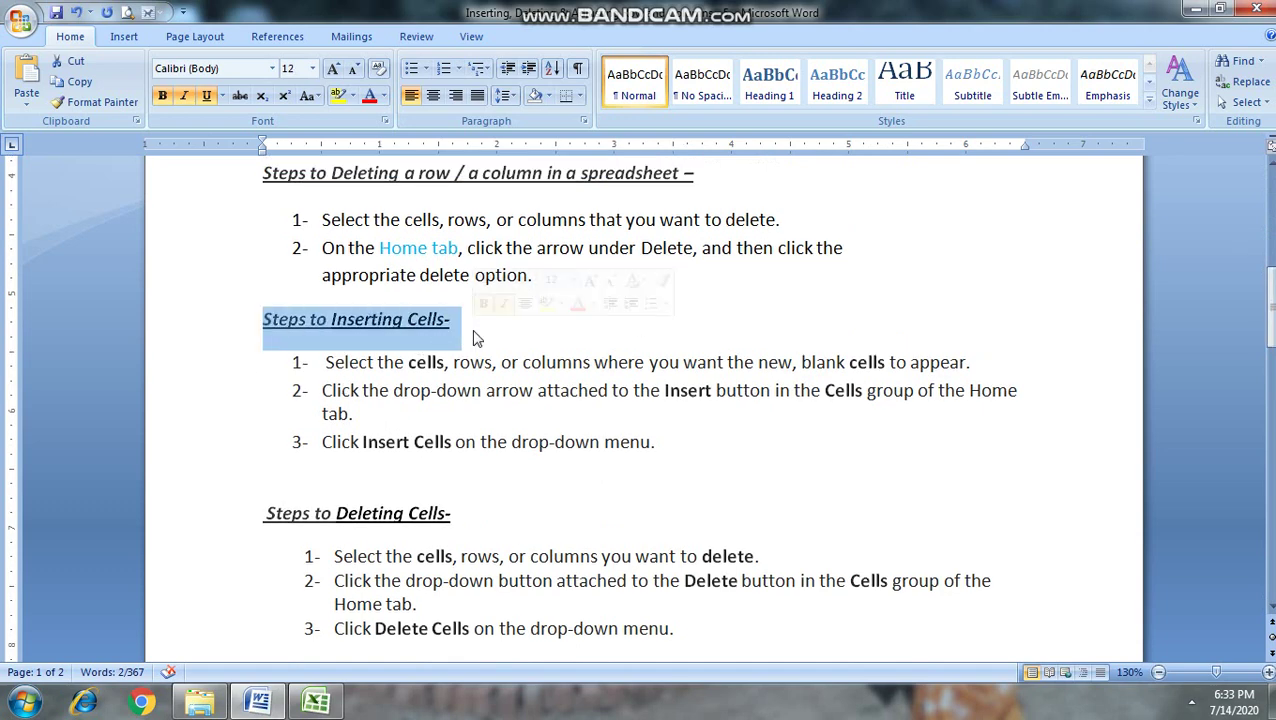
# Return to the Excel worksheet and insert a blank cell at C3 with the Shift cells right option.
pyautogui.click(316, 703)
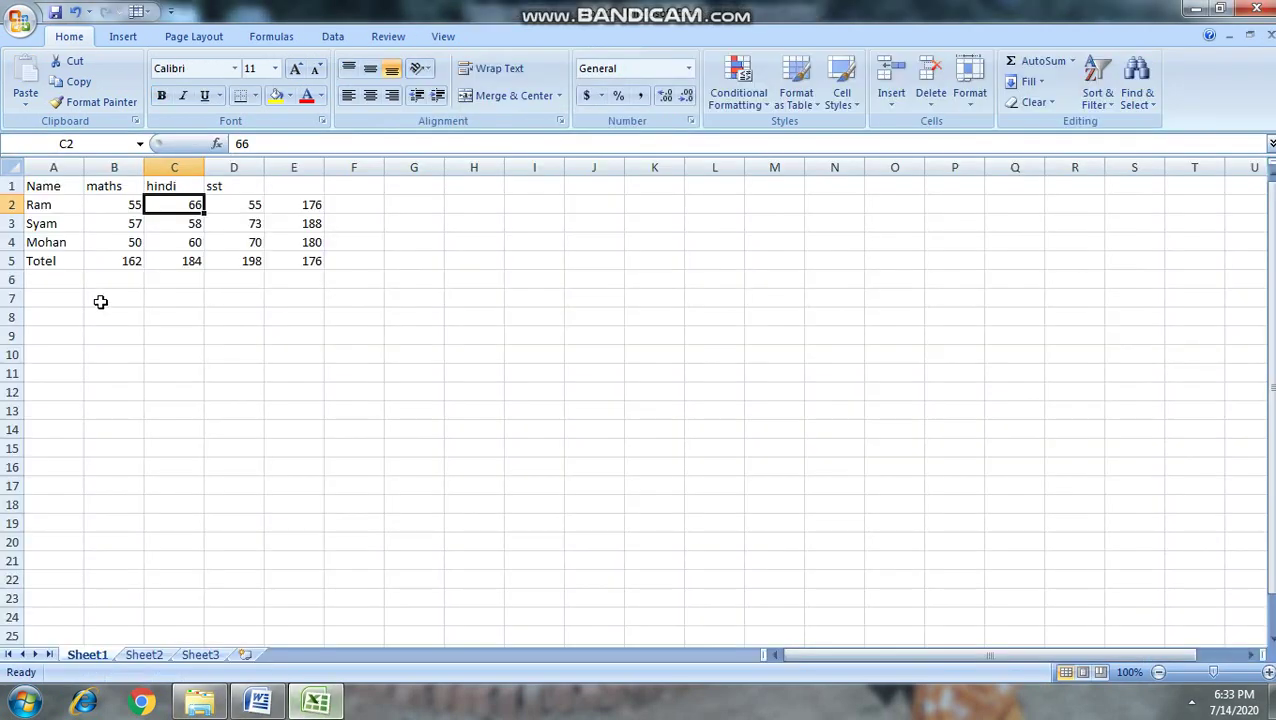
pyautogui.click(192, 230)
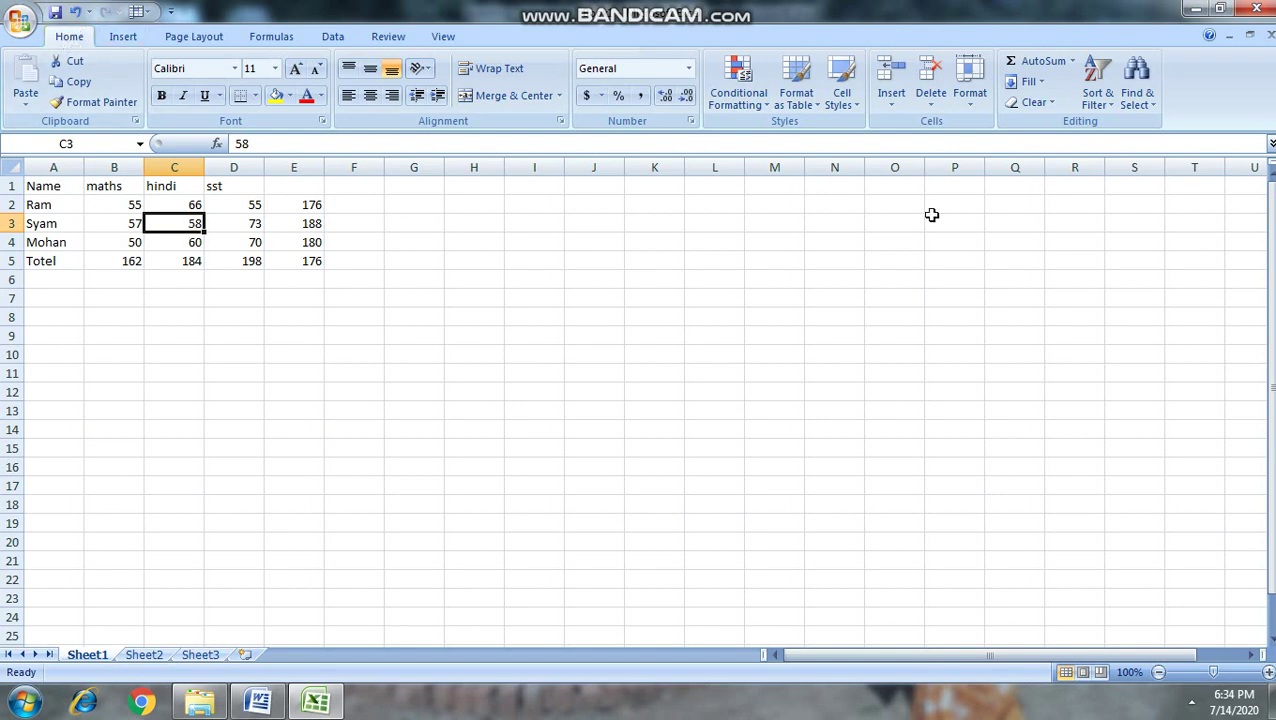
pyautogui.click(891, 100)
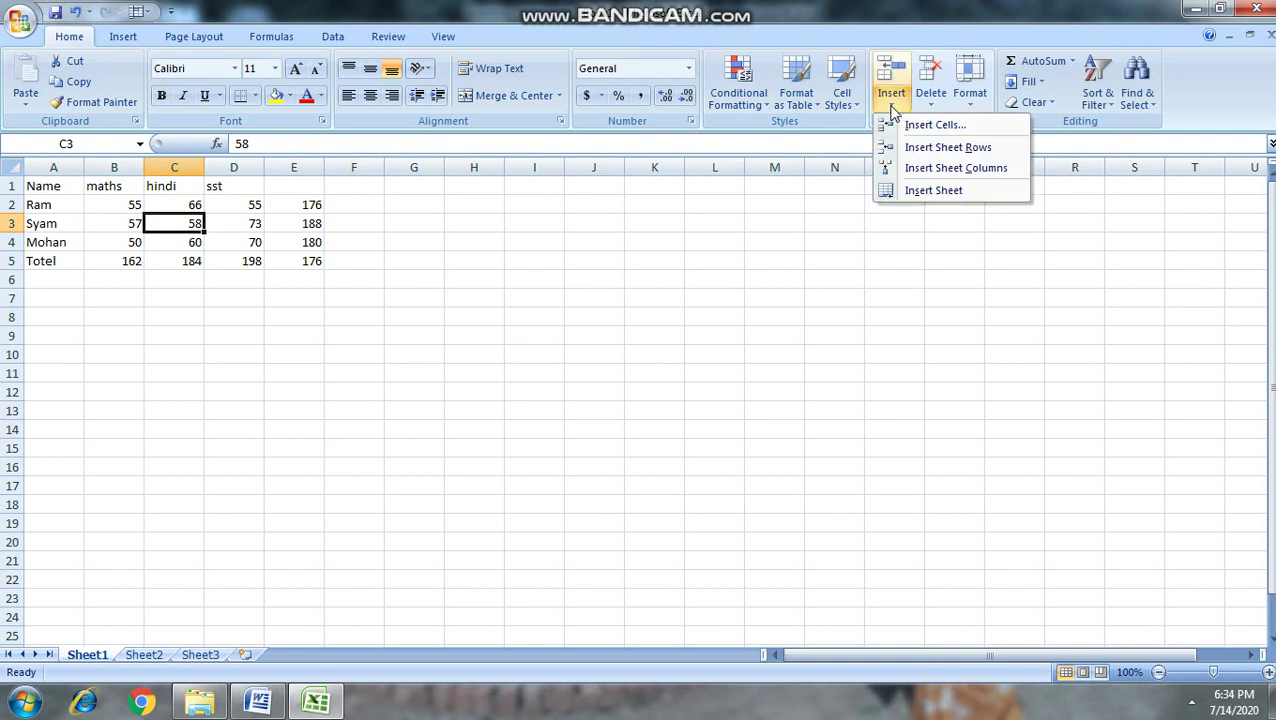
pyautogui.click(920, 127)
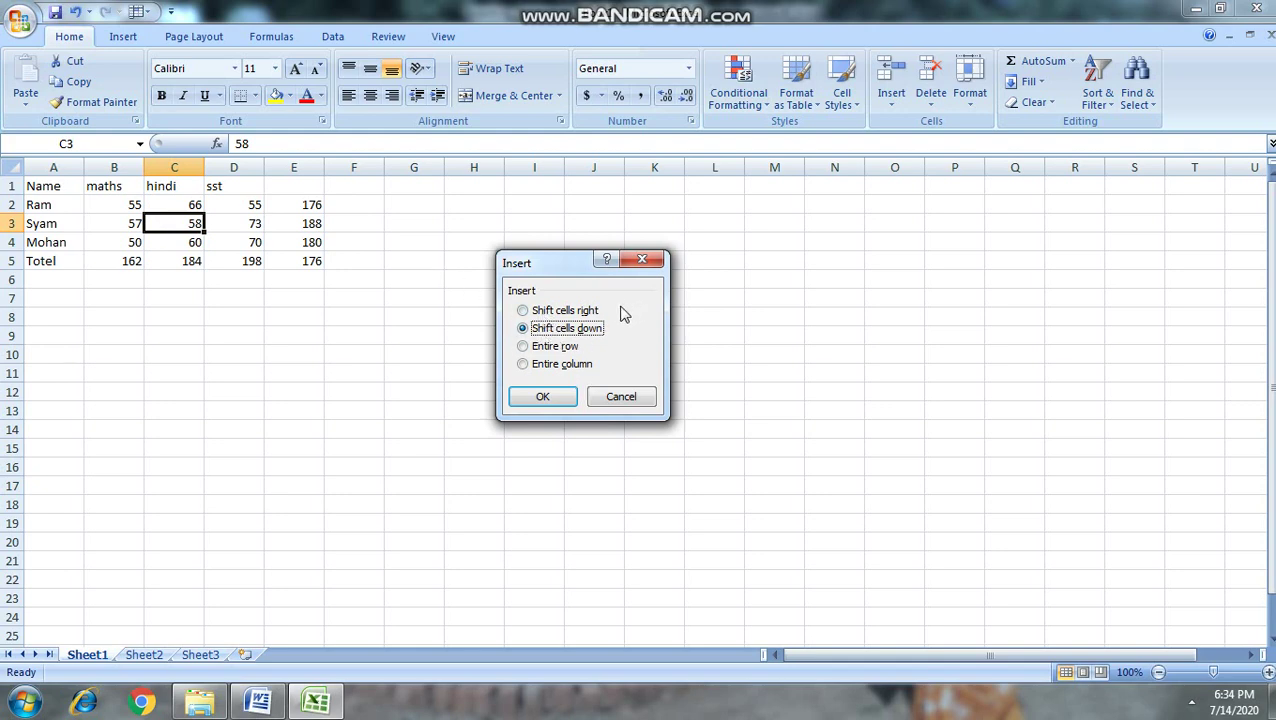
pyautogui.click(522, 310)
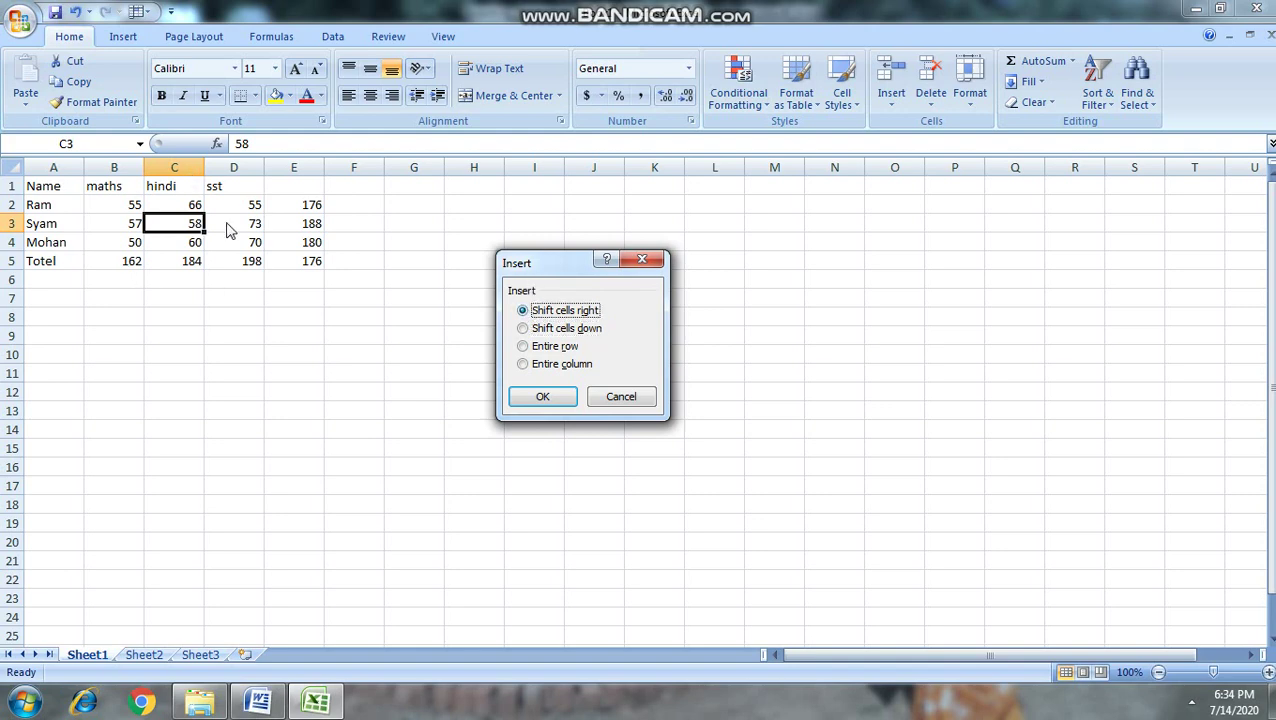
pyautogui.click(540, 396)
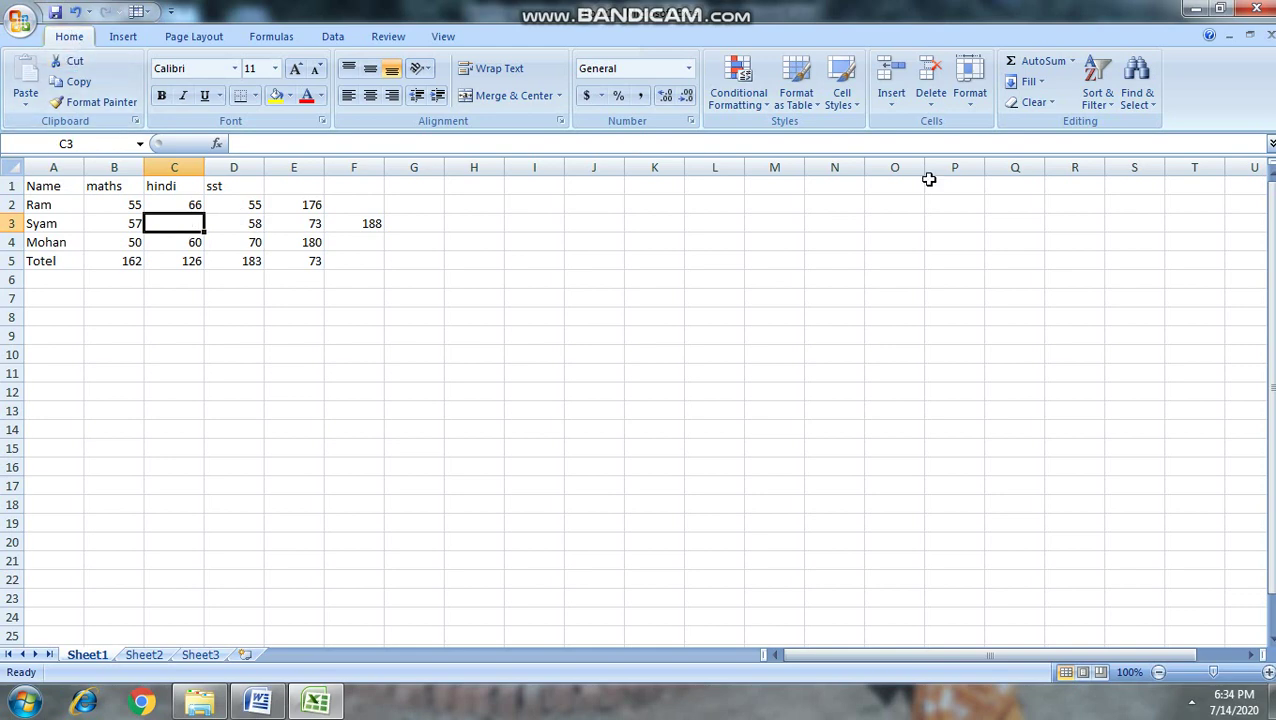
# Delete the blank cell C3 with the Shift cells left option.
pyautogui.click(930, 106)
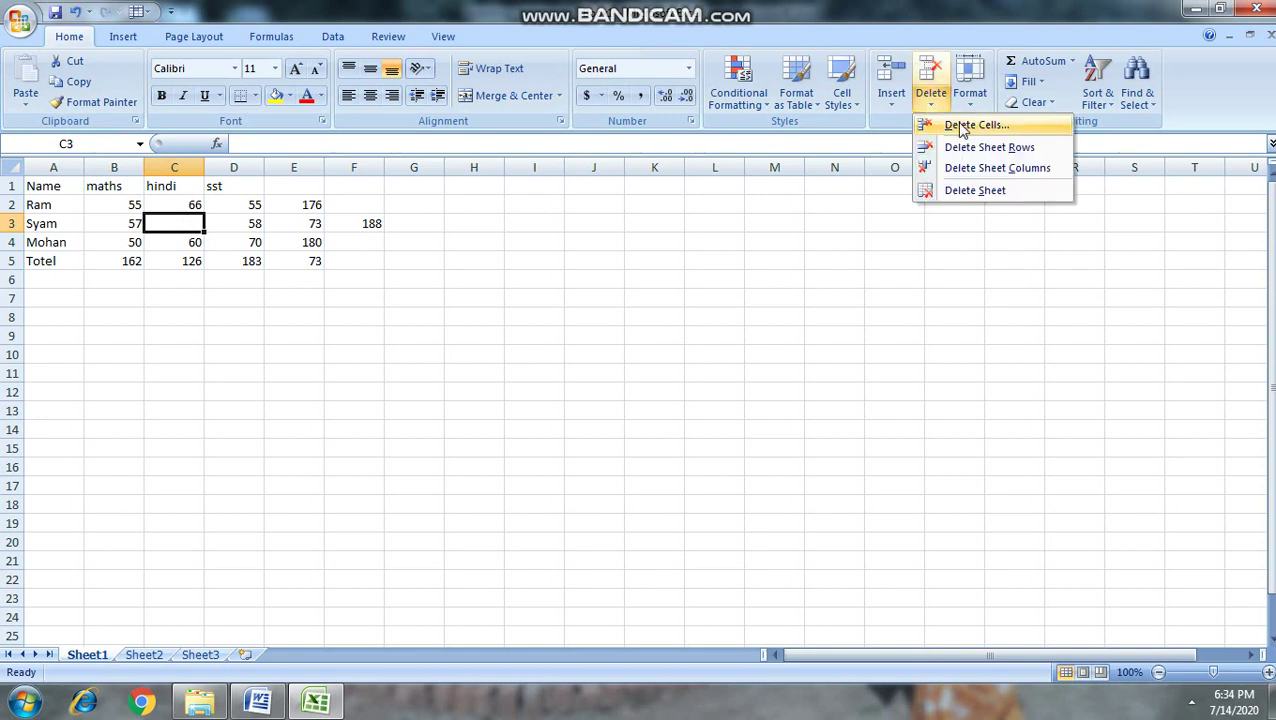
pyautogui.click(958, 125)
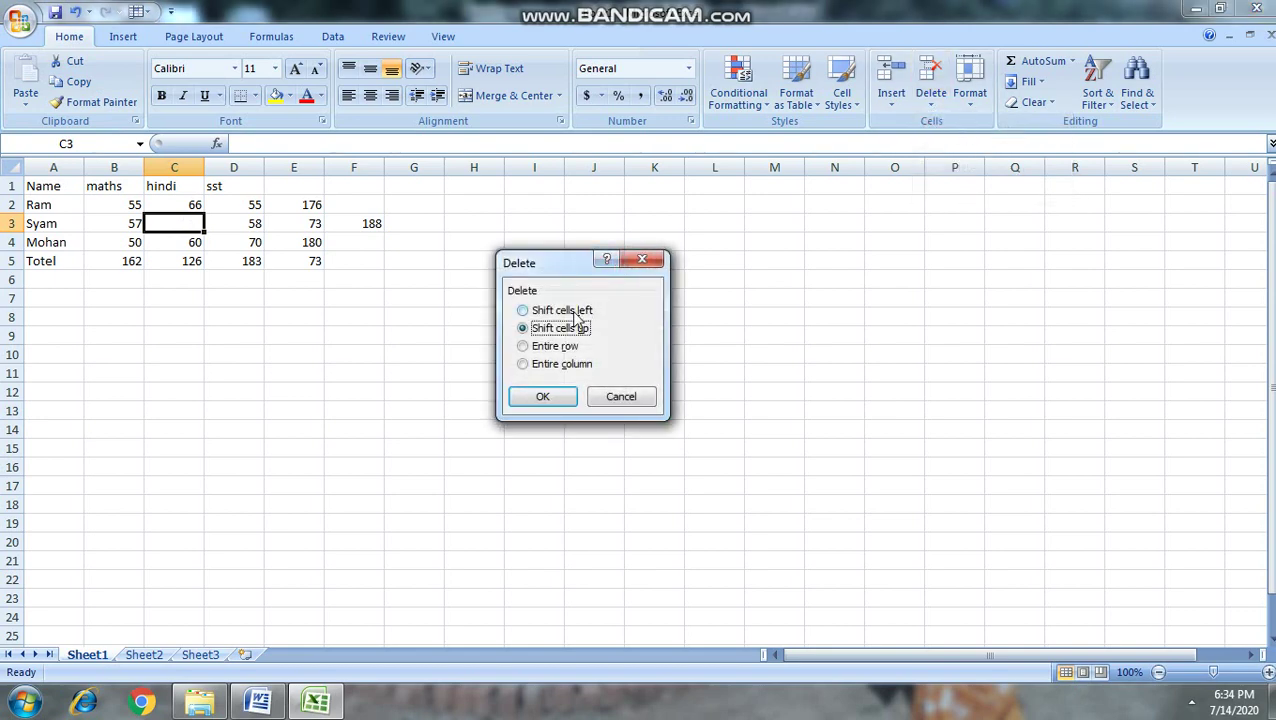
pyautogui.click(535, 313)
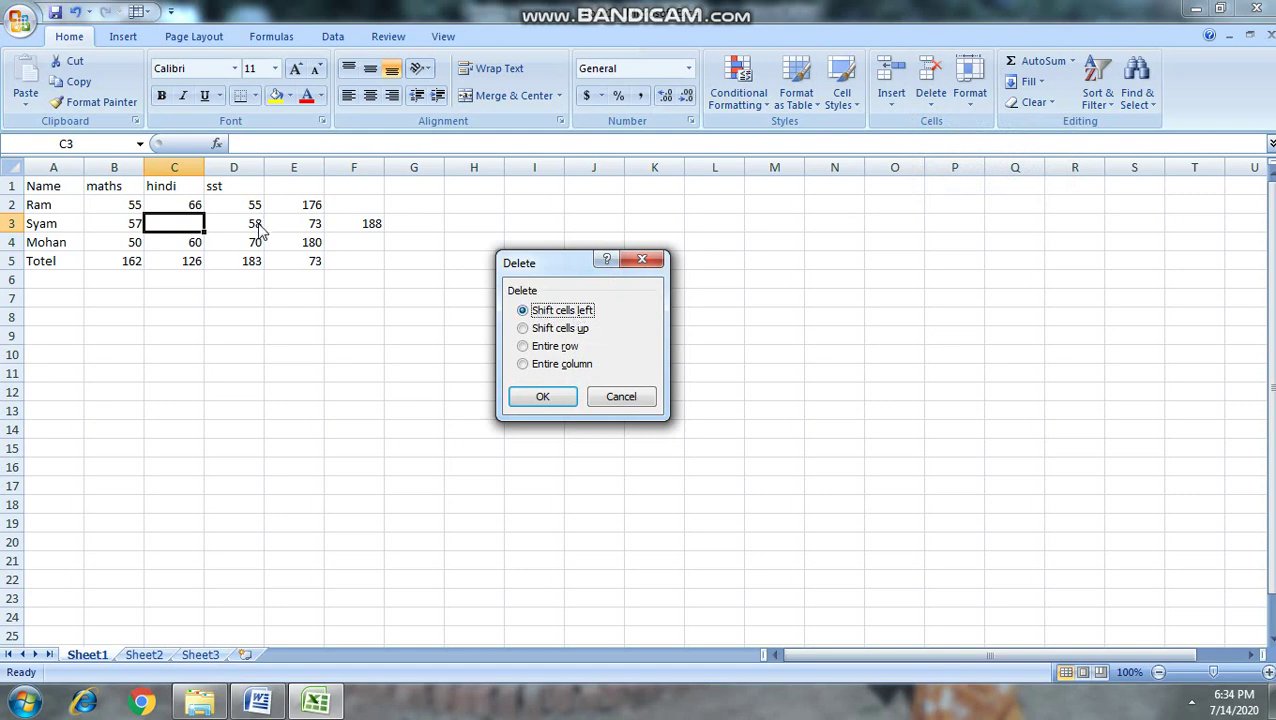
pyautogui.click(549, 399)
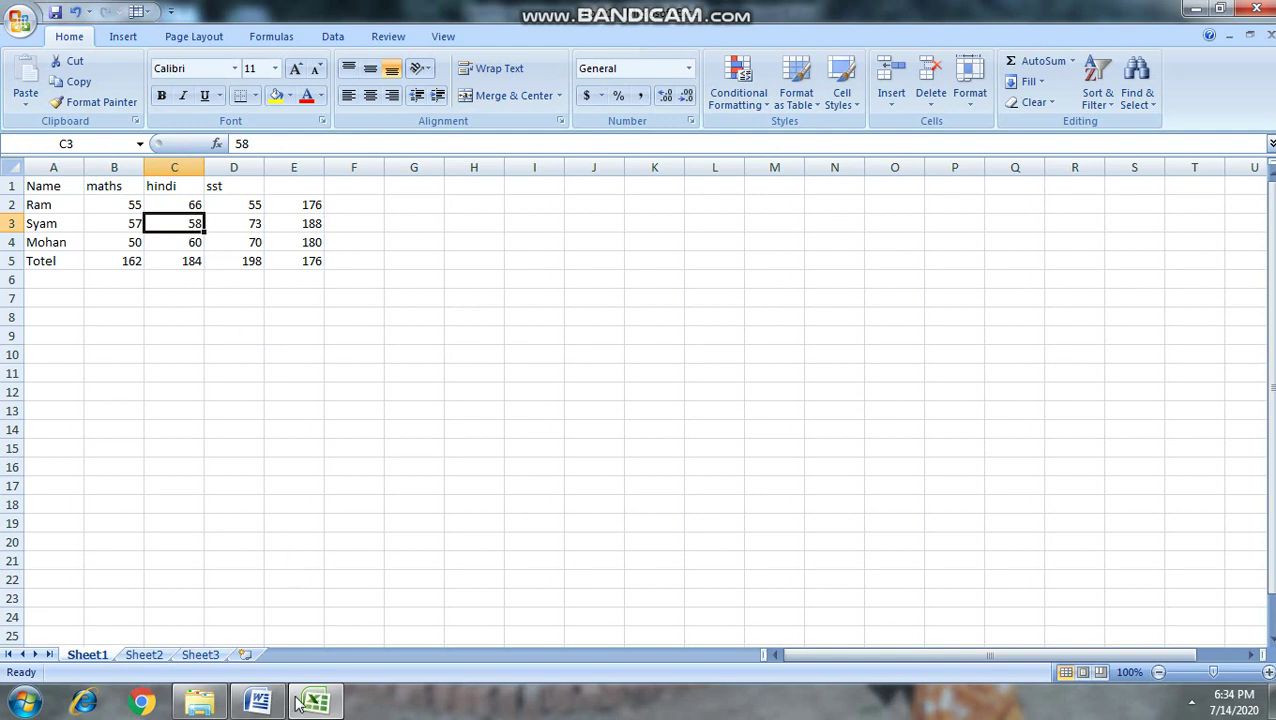
# Switch to the Word notes and review the Merging Cells definition and its steps, highlighting each passage.
pyautogui.click(258, 703)
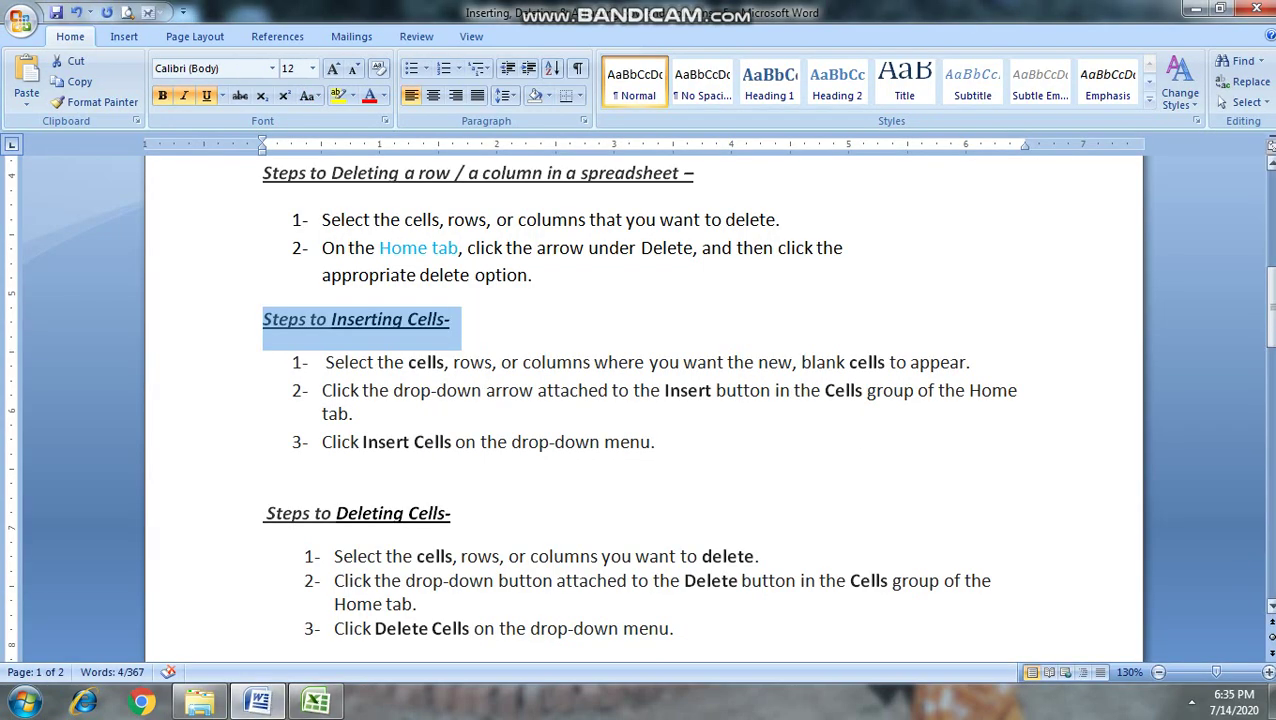
pyautogui.moveTo(1269, 305); pyautogui.dragTo(1269, 437)
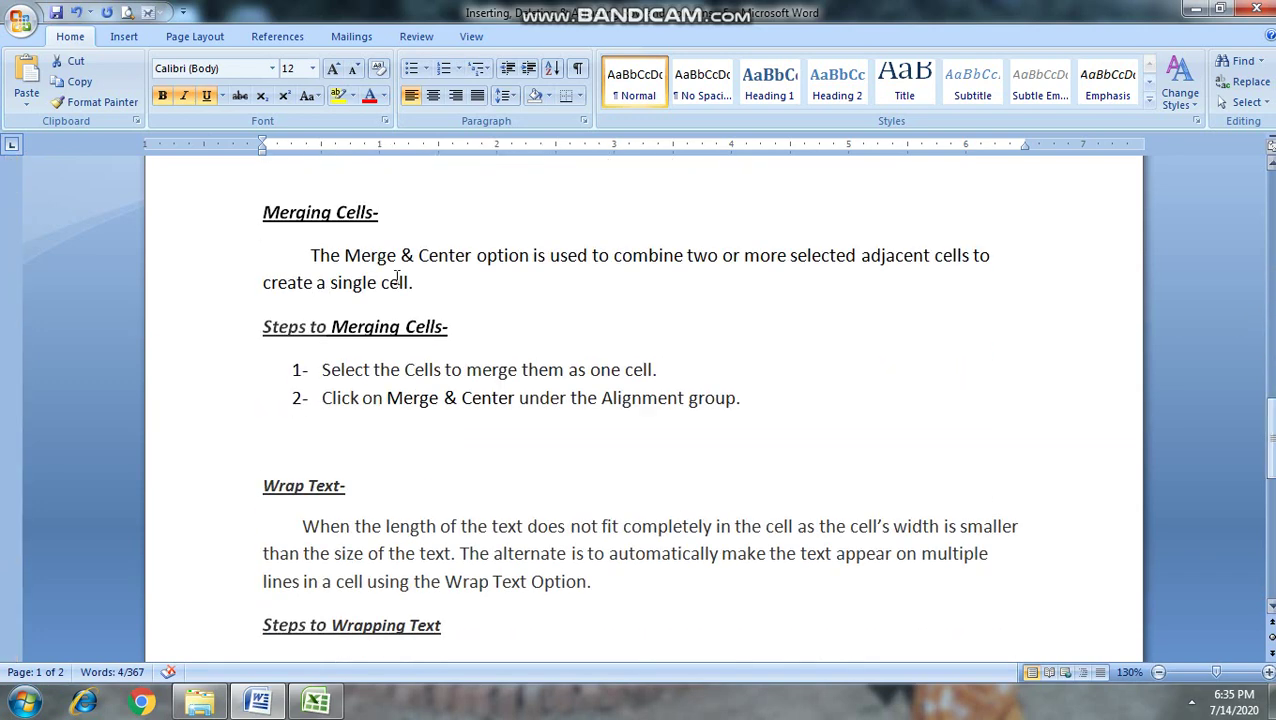
pyautogui.moveTo(259, 215); pyautogui.dragTo(391, 212)
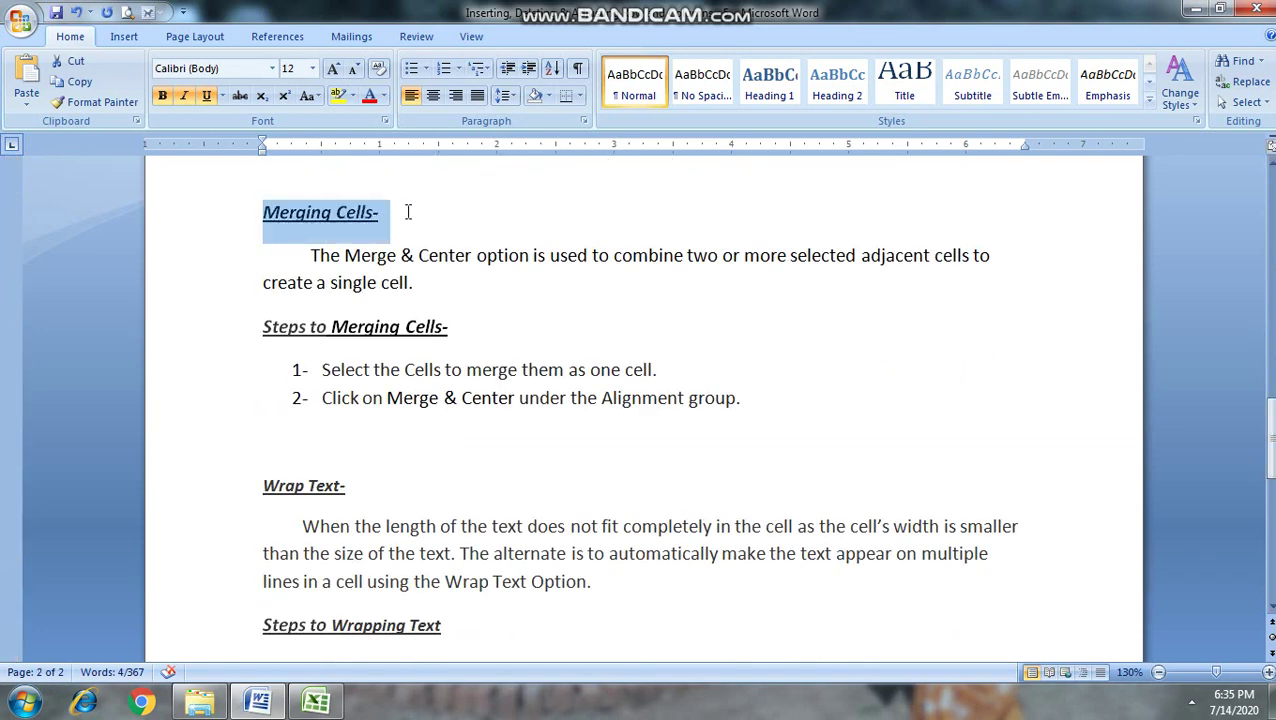
pyautogui.click(437, 305)
pyautogui.moveTo(307, 256); pyautogui.dragTo(462, 284)
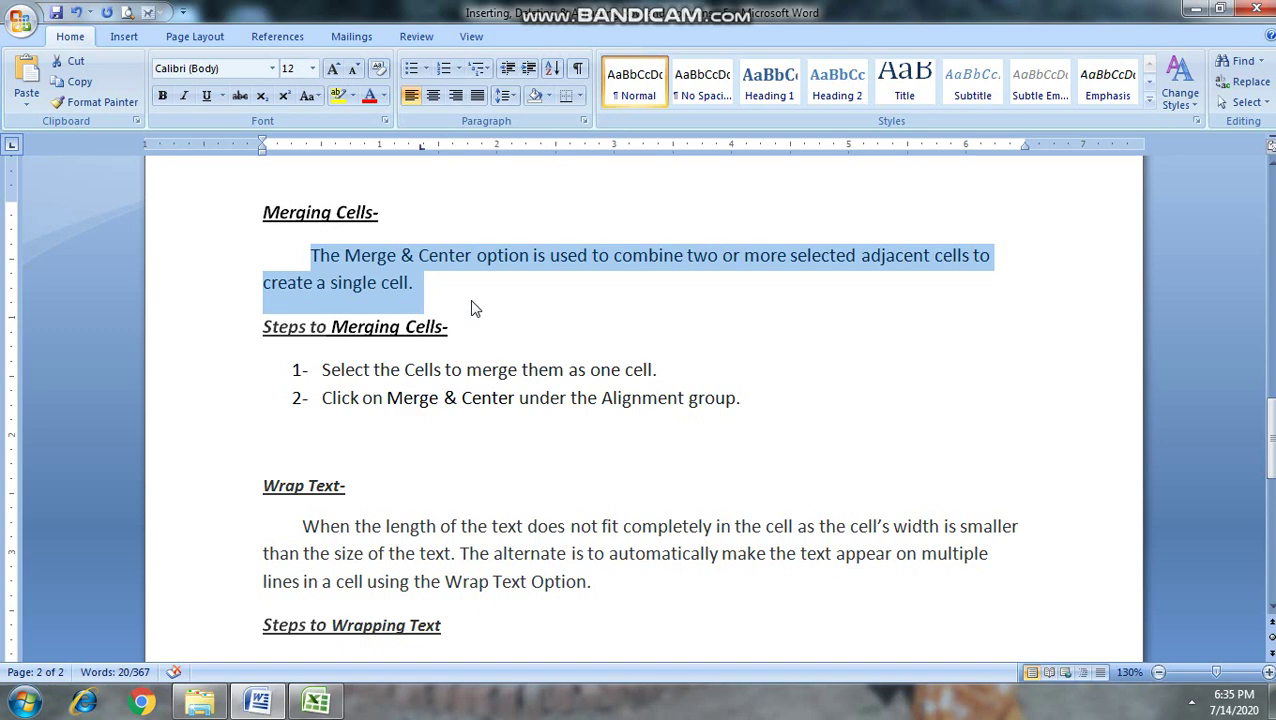
pyautogui.moveTo(395, 229); pyautogui.dragTo(282, 213)
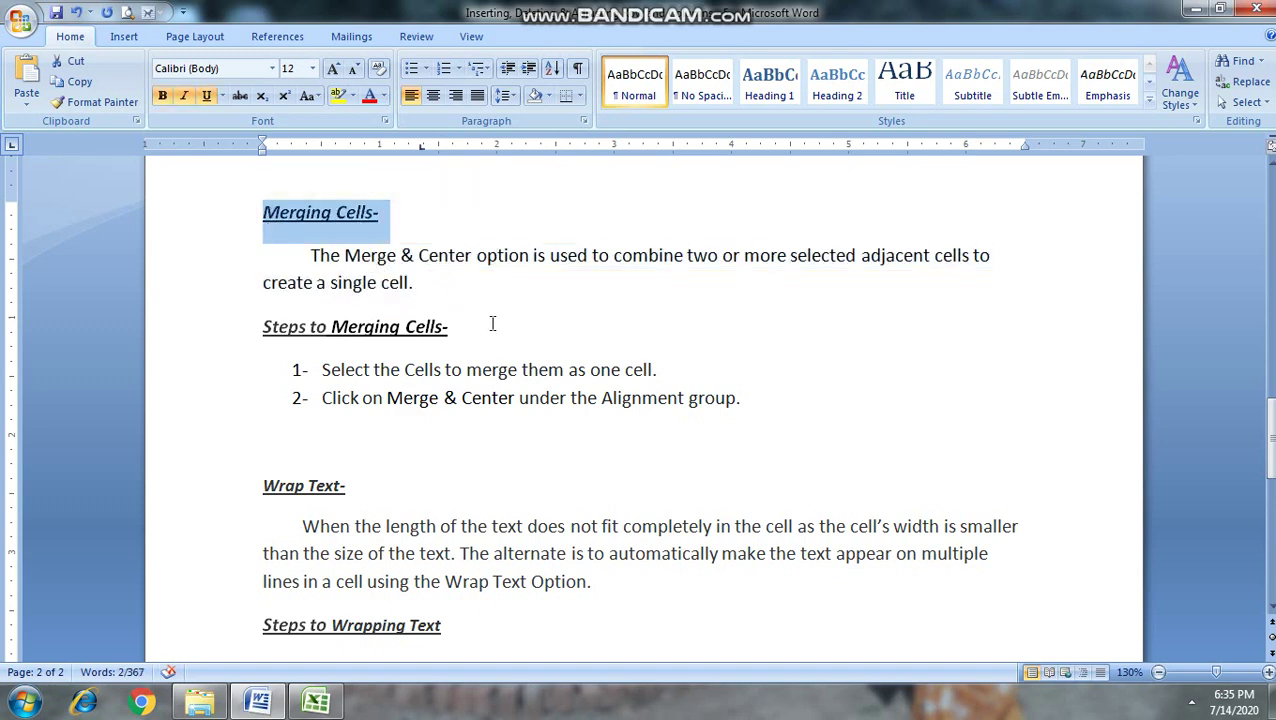
pyautogui.moveTo(492, 323); pyautogui.dragTo(278, 316)
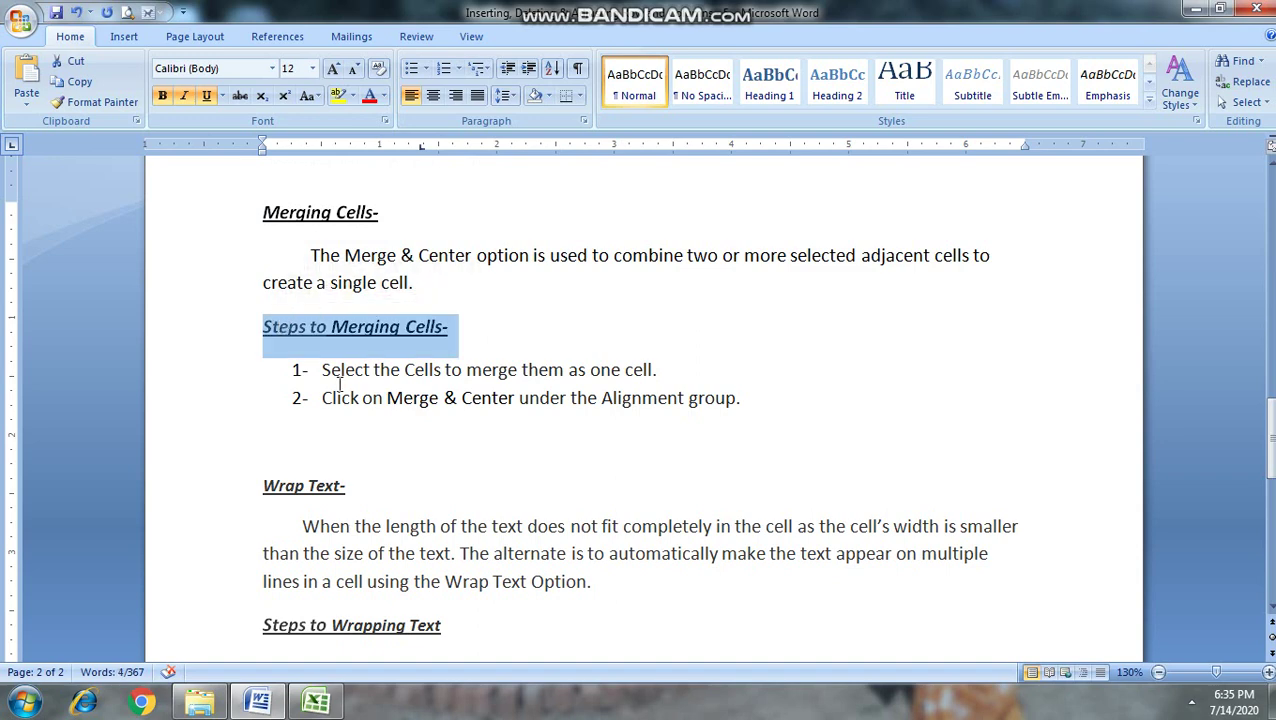
pyautogui.moveTo(323, 371); pyautogui.dragTo(675, 377)
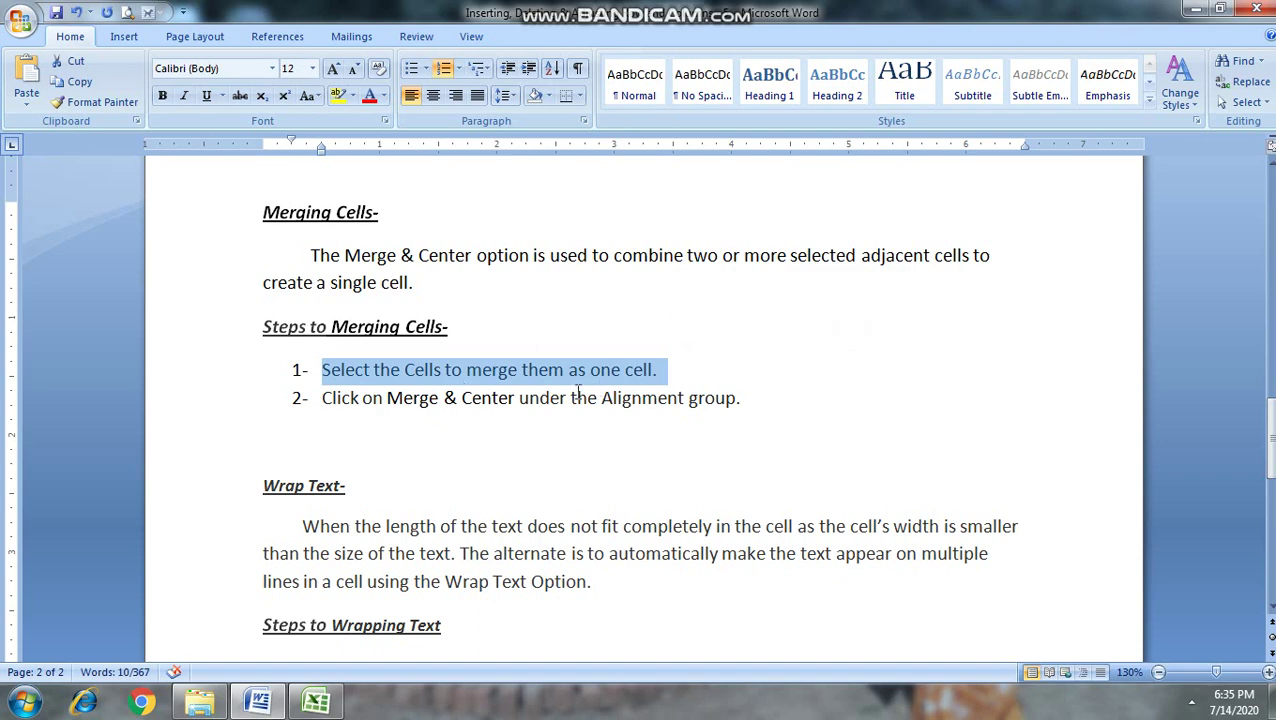
pyautogui.moveTo(748, 408); pyautogui.dragTo(329, 398)
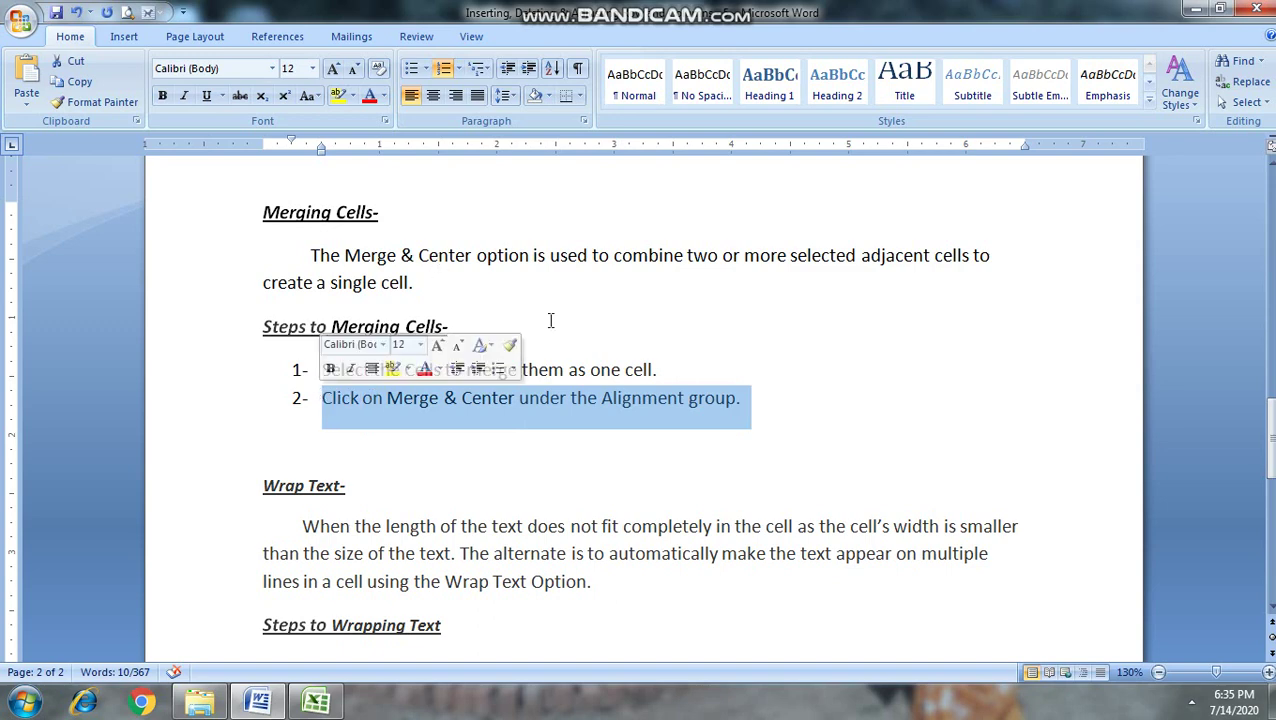
# Review the Wrap Text section, highlighting its heading and the first sentence of its explanation.
pyautogui.moveTo(1268, 420); pyautogui.dragTo(1268, 470)
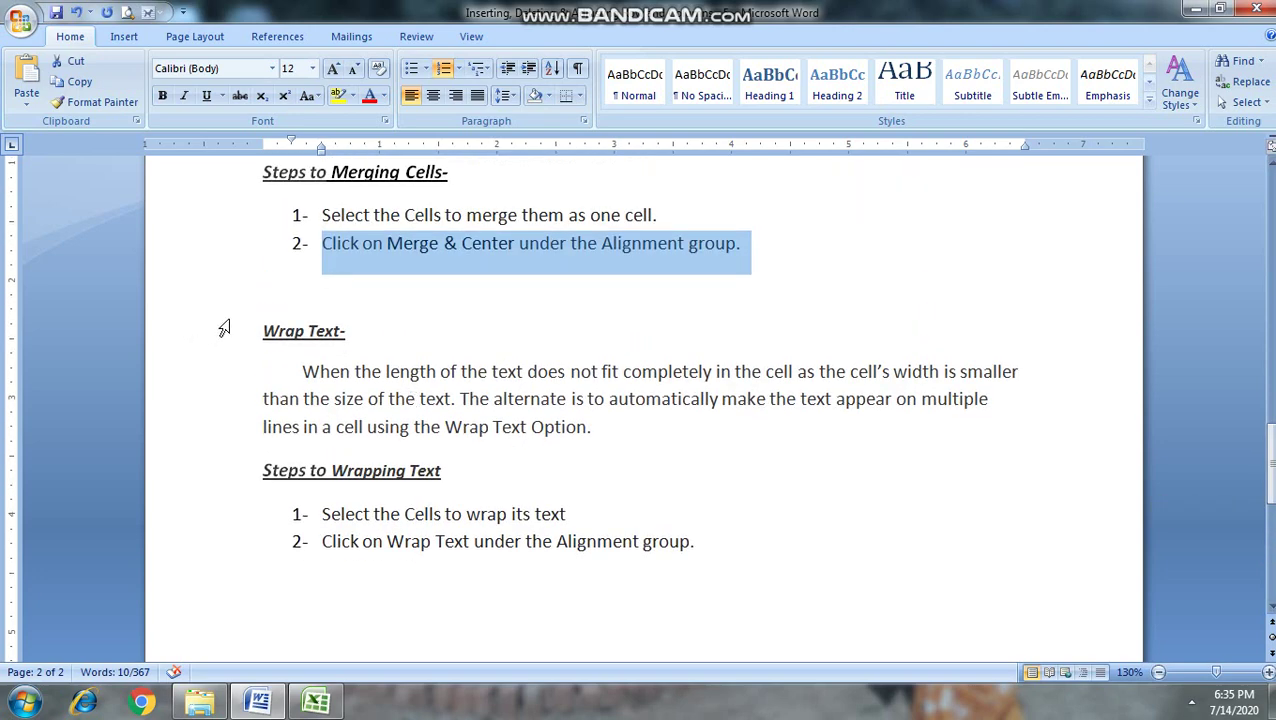
pyautogui.moveTo(259, 332); pyautogui.dragTo(368, 338)
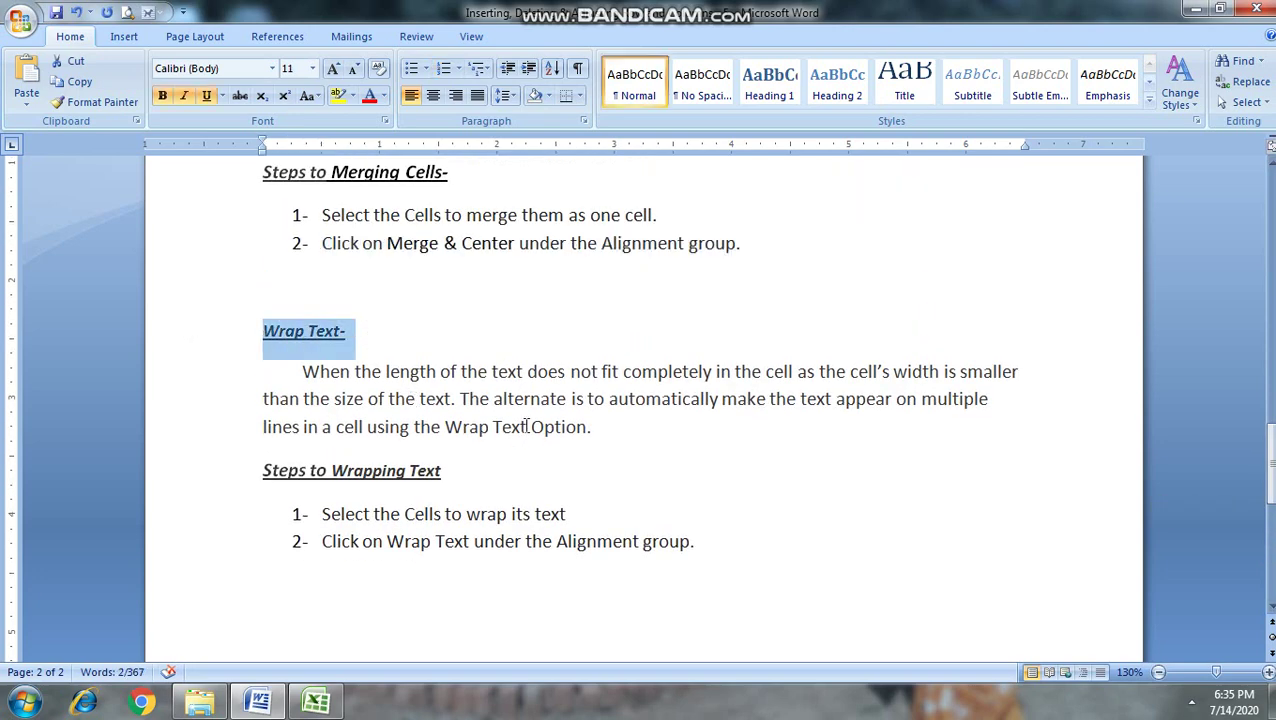
pyautogui.click(295, 372)
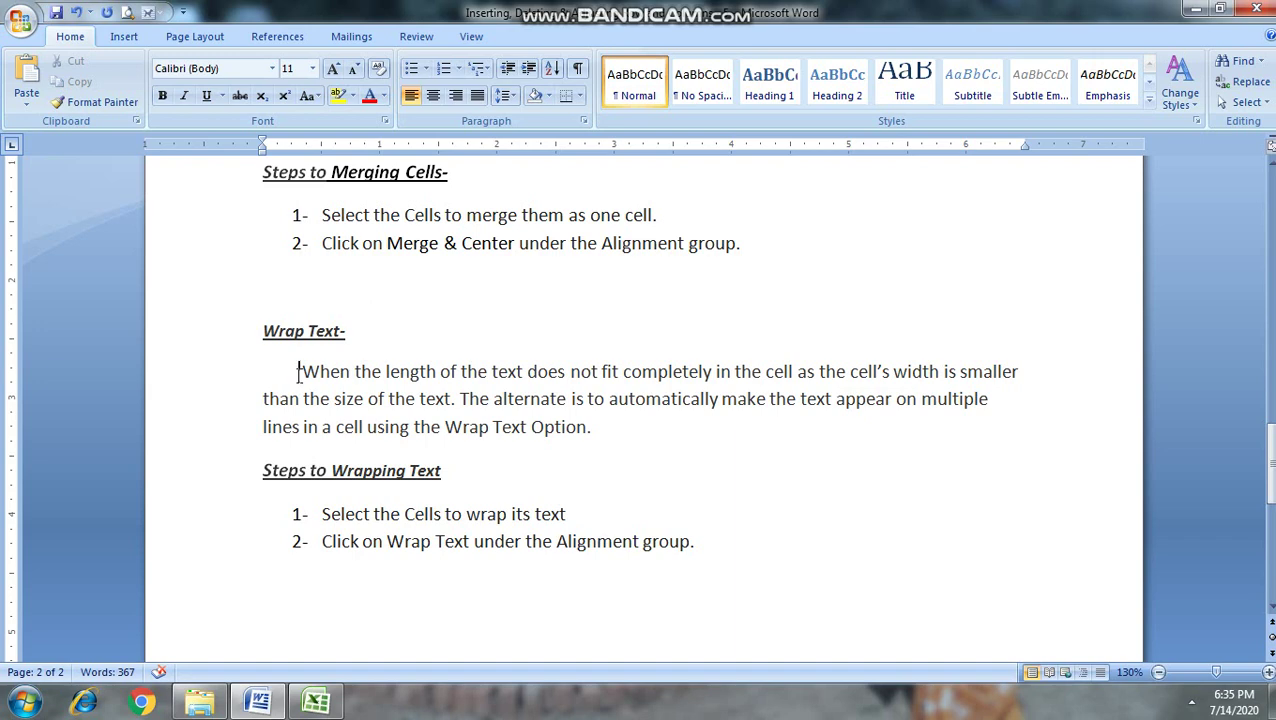
pyautogui.moveTo(298, 373); pyautogui.dragTo(455, 405)
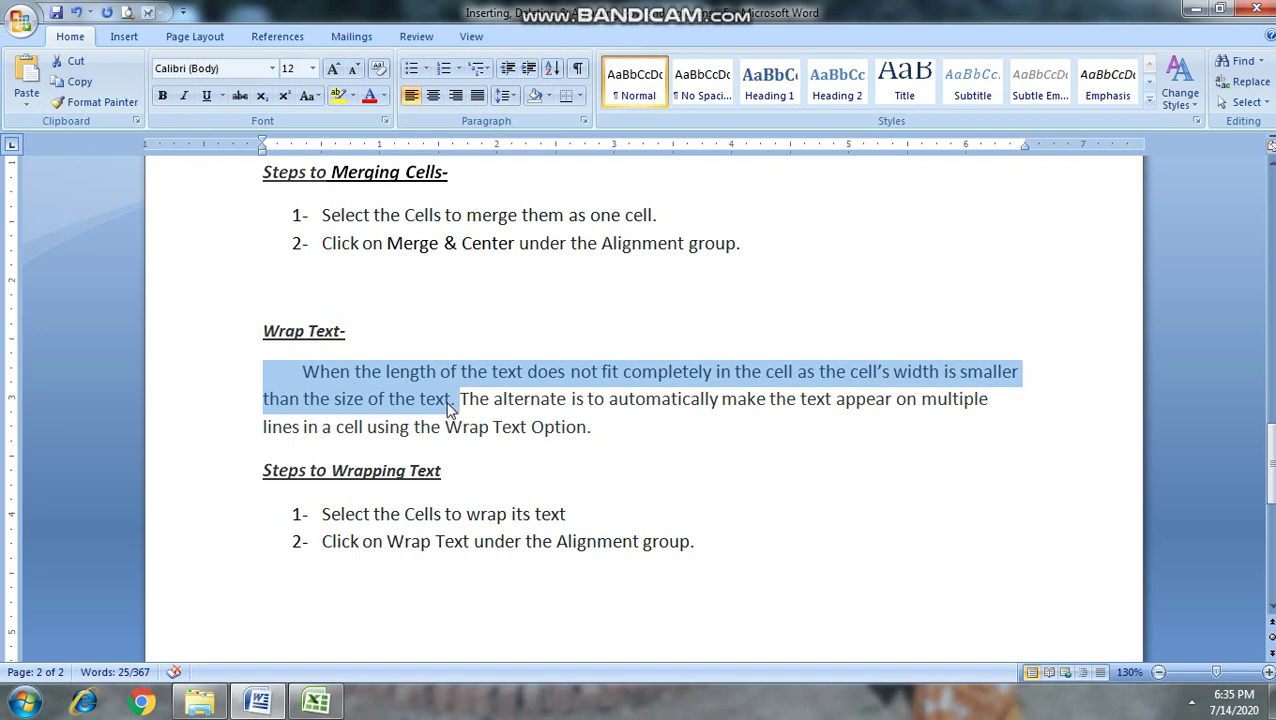
# Review the second sentence of the Wrap Text explanation, highlighting the passage about making text appear on multiple lines.
pyautogui.click(593, 428)
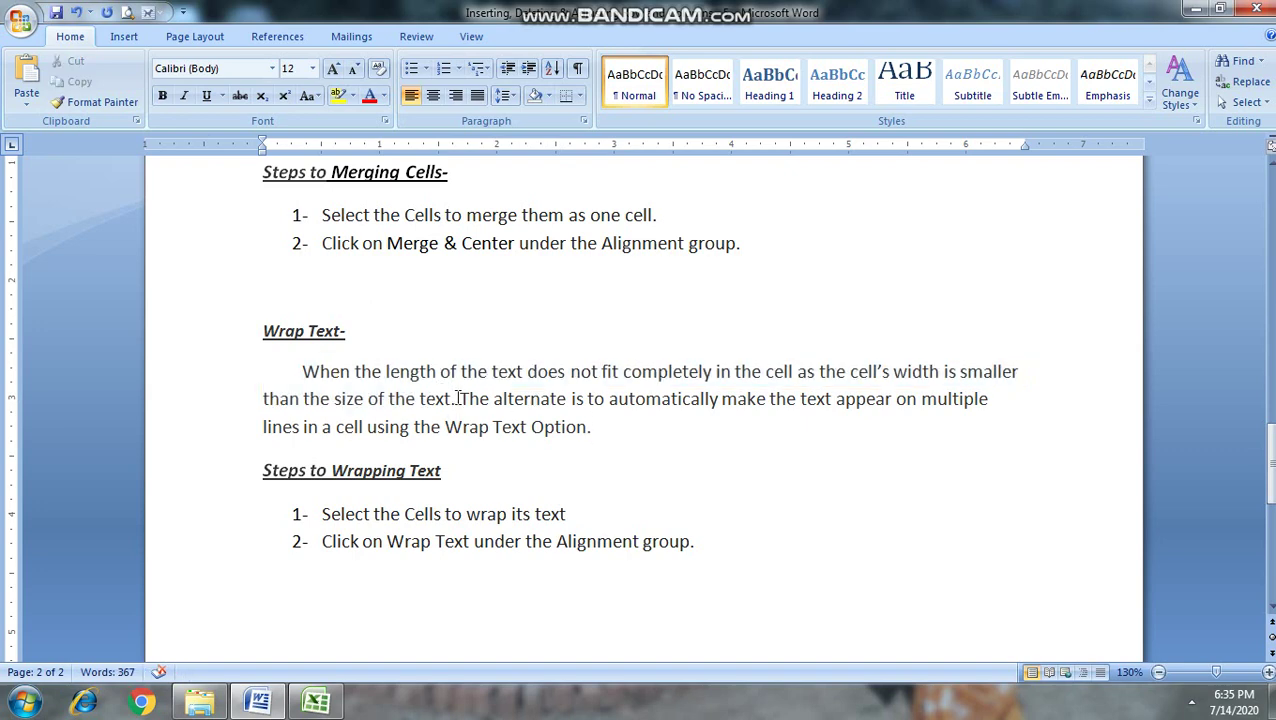
pyautogui.moveTo(451, 399); pyautogui.dragTo(600, 427)
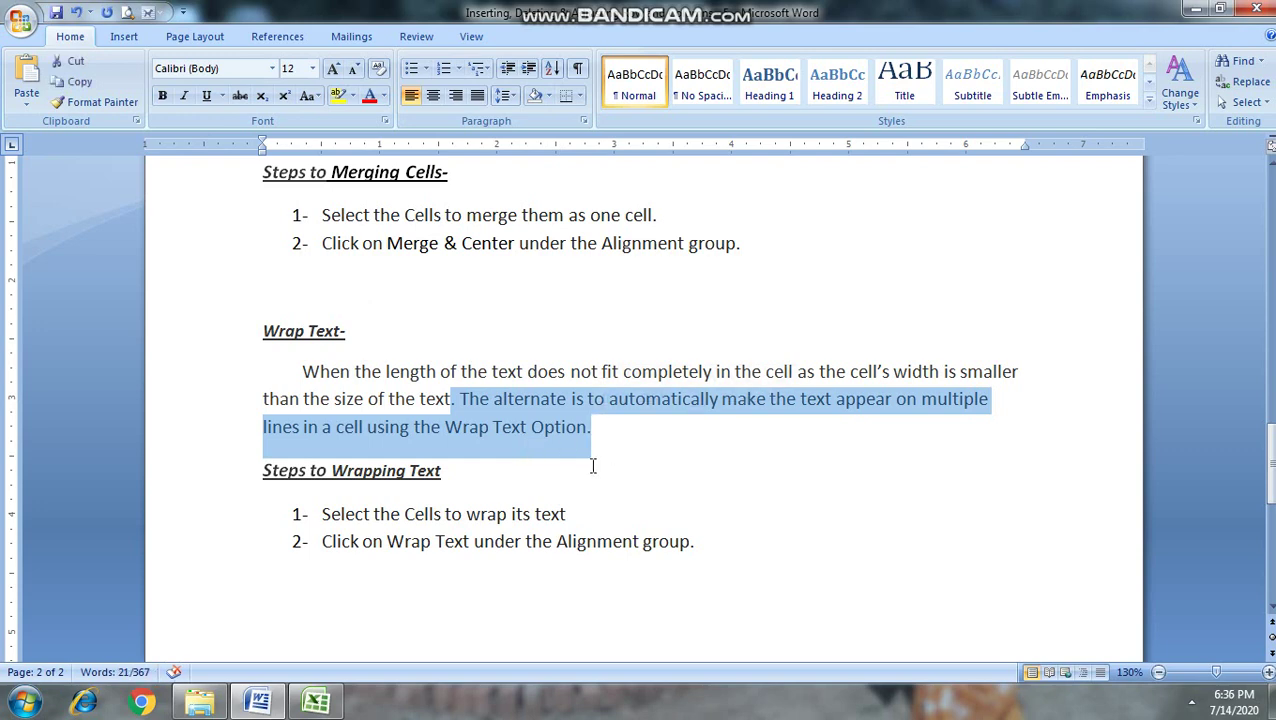
pyautogui.click(593, 466)
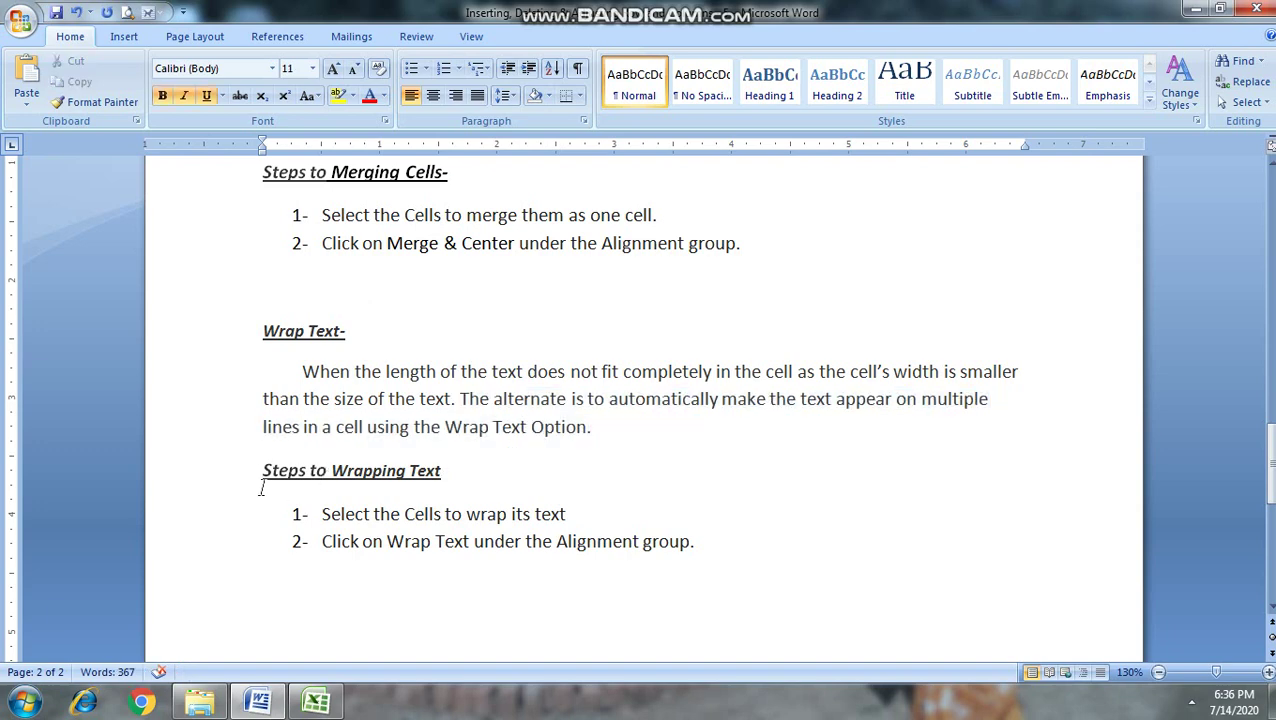
# Review the Steps to Wrapping Text section, highlighting its heading and each of its two numbered steps.
pyautogui.moveTo(255, 474); pyautogui.dragTo(441, 461)
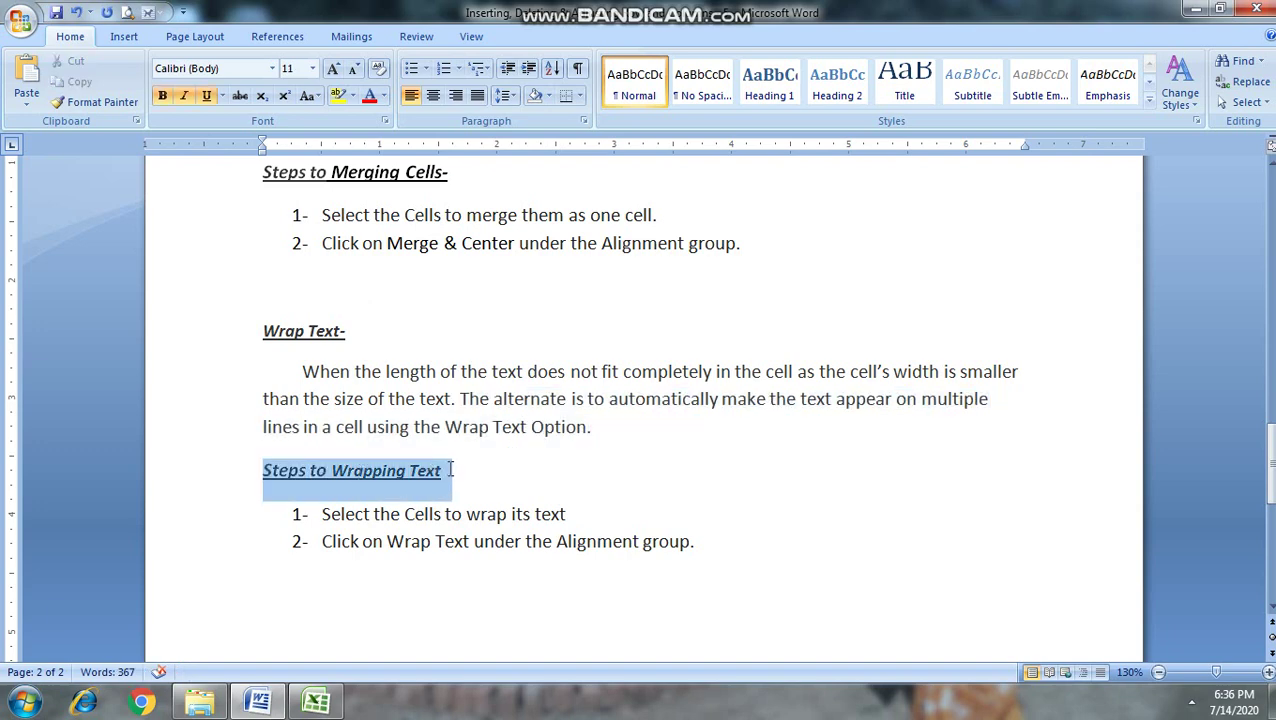
pyautogui.click(769, 518)
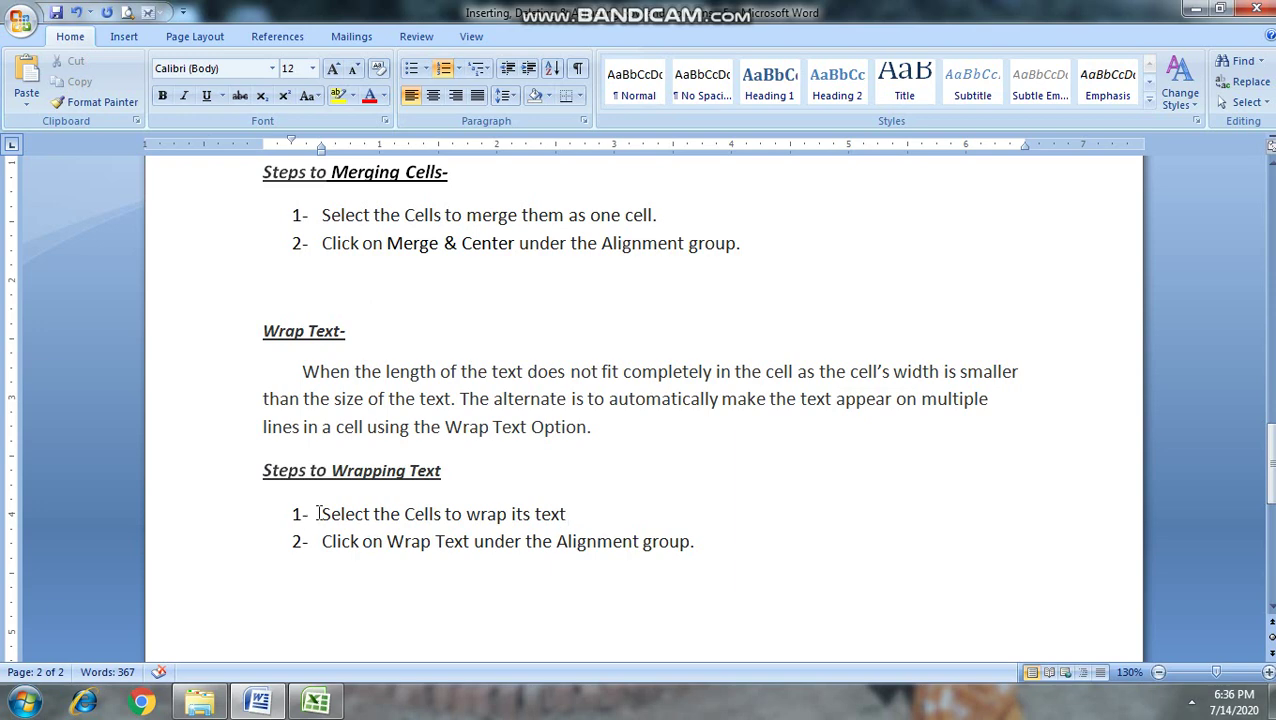
pyautogui.moveTo(318, 513); pyautogui.dragTo(575, 517)
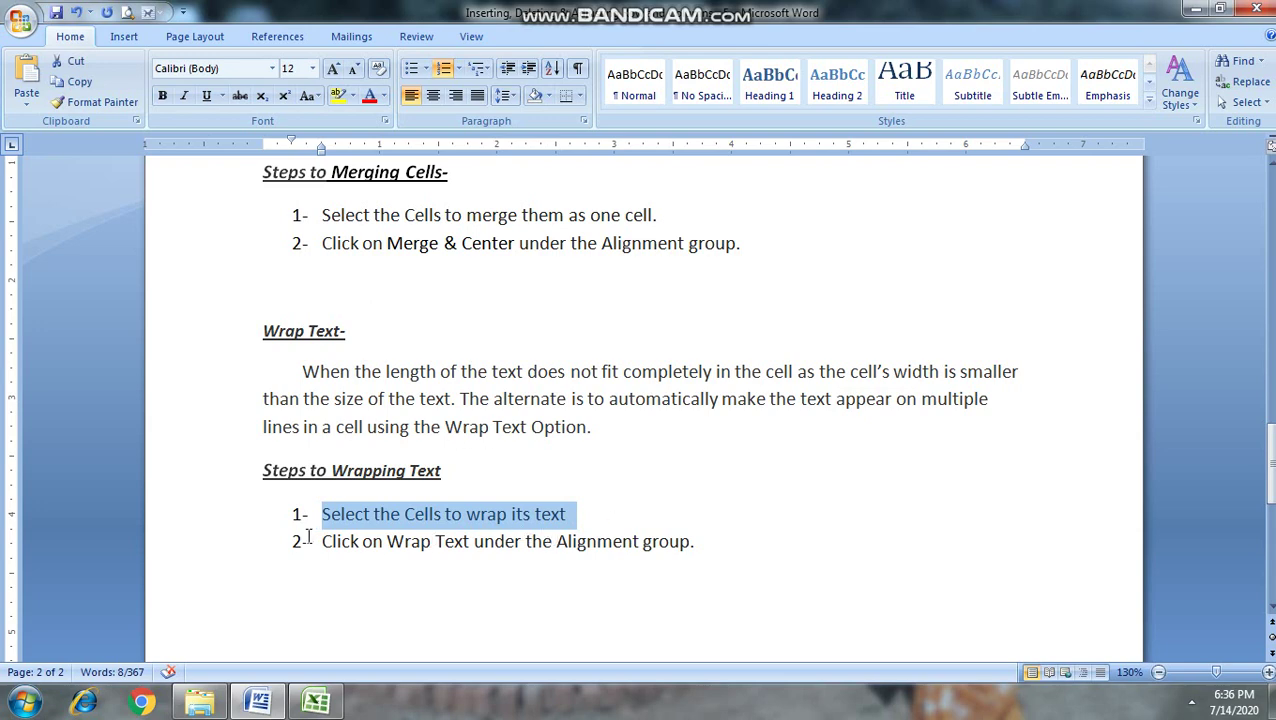
pyautogui.moveTo(308, 537); pyautogui.dragTo(702, 543)
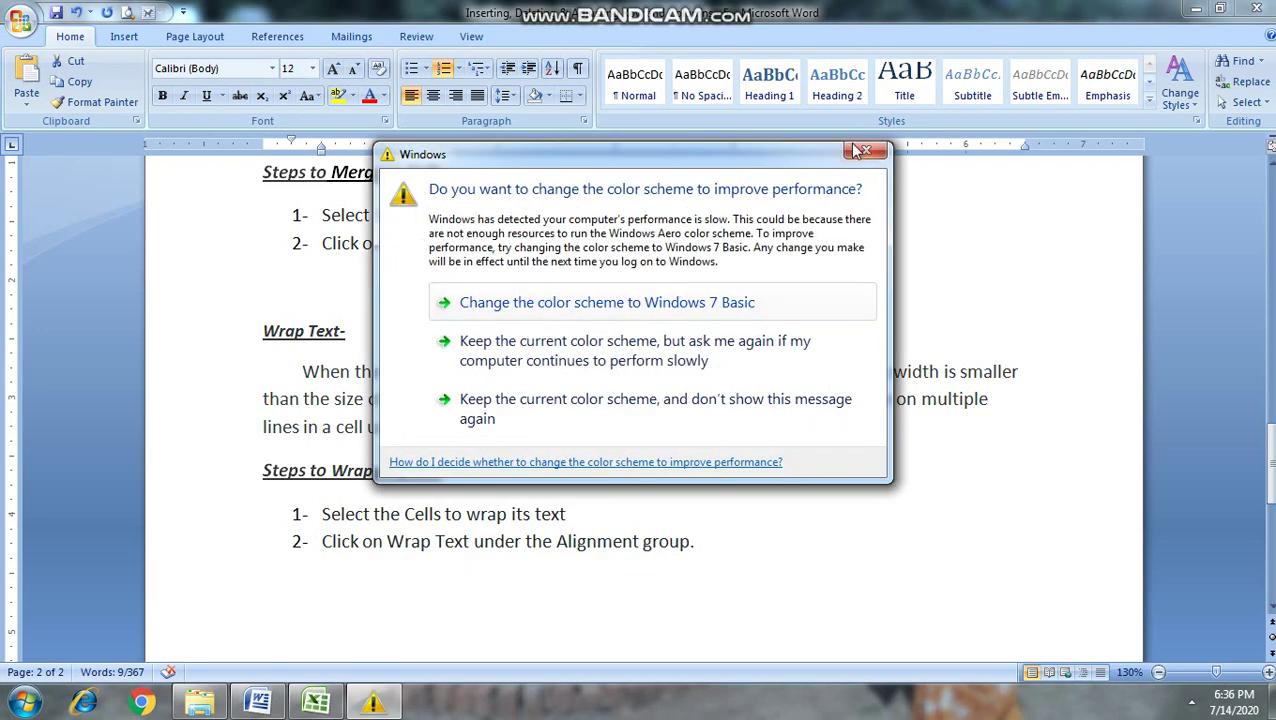
# Dismiss the Windows color scheme prompt without choosing an option and highlight the Wrap Text heading again, then clear the selection.
pyautogui.click(862, 151)
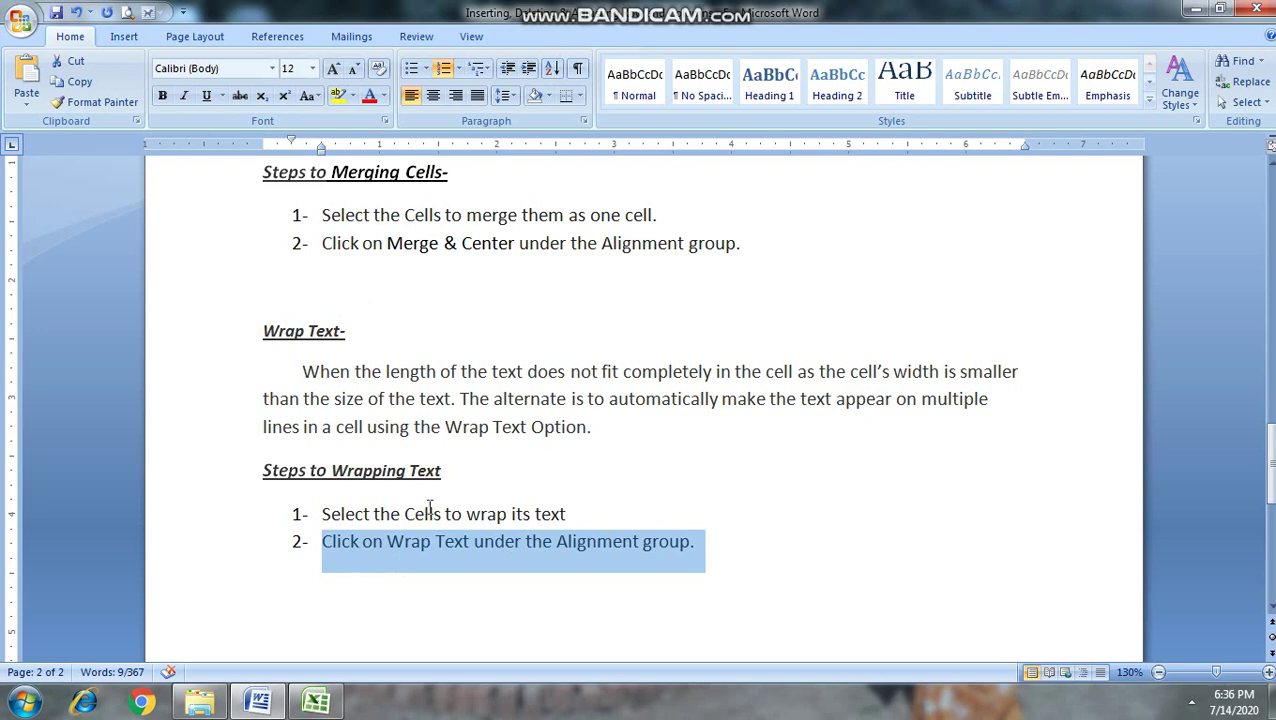
pyautogui.moveTo(364, 341); pyautogui.dragTo(276, 325)
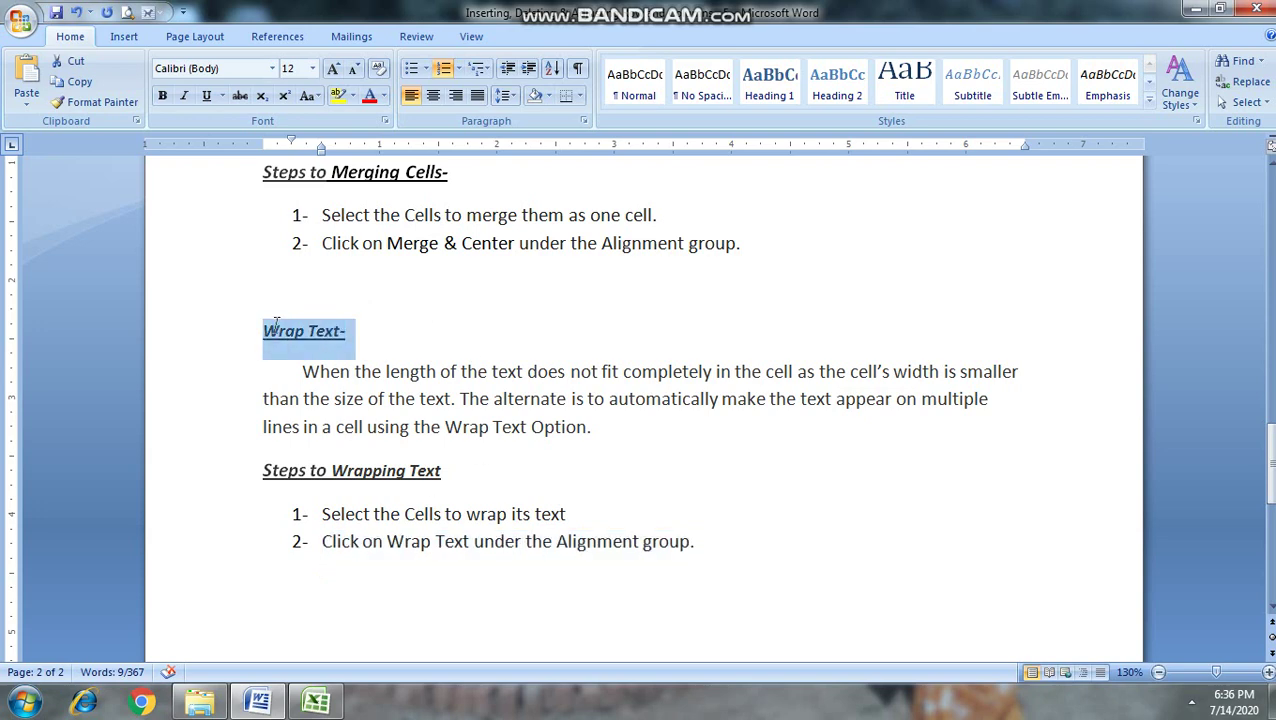
pyautogui.click(812, 499)
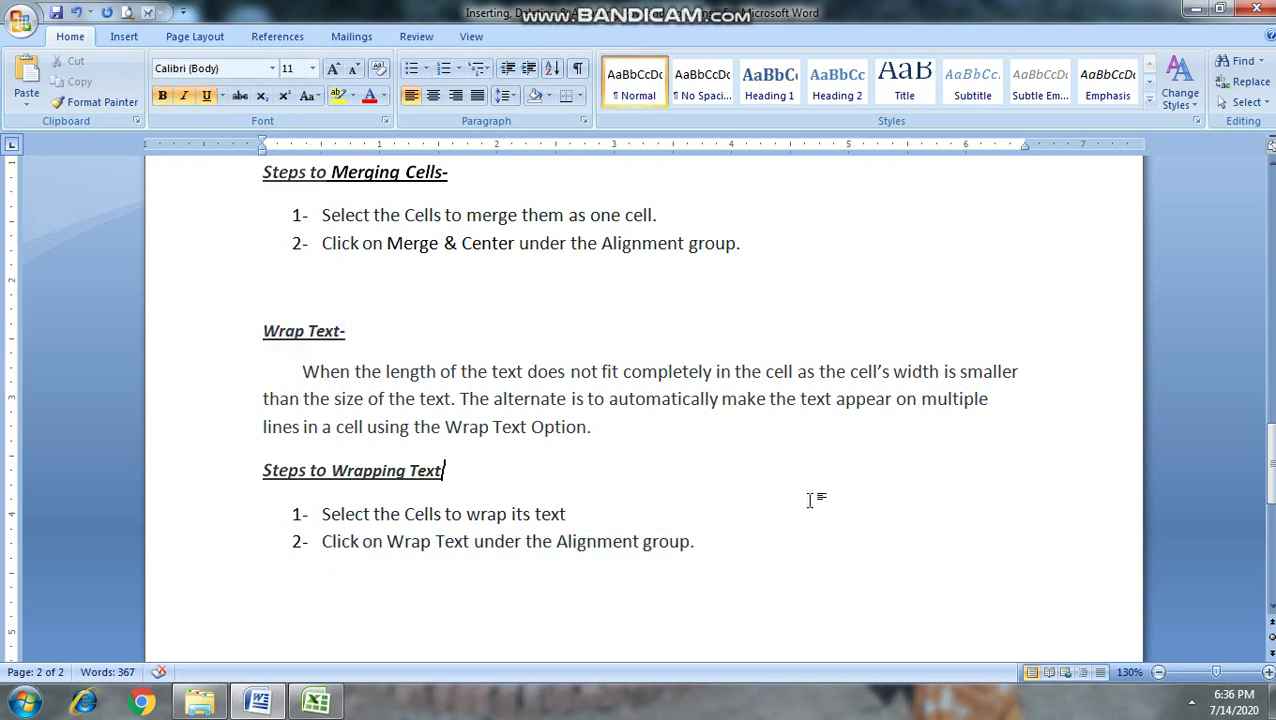